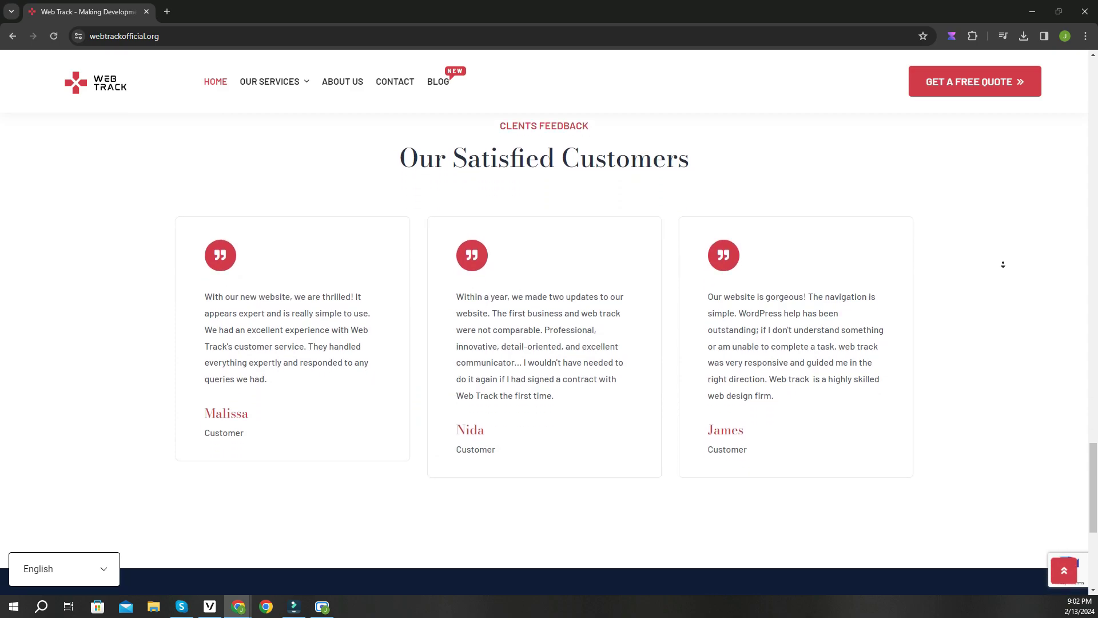
middle_click(1006, 269)
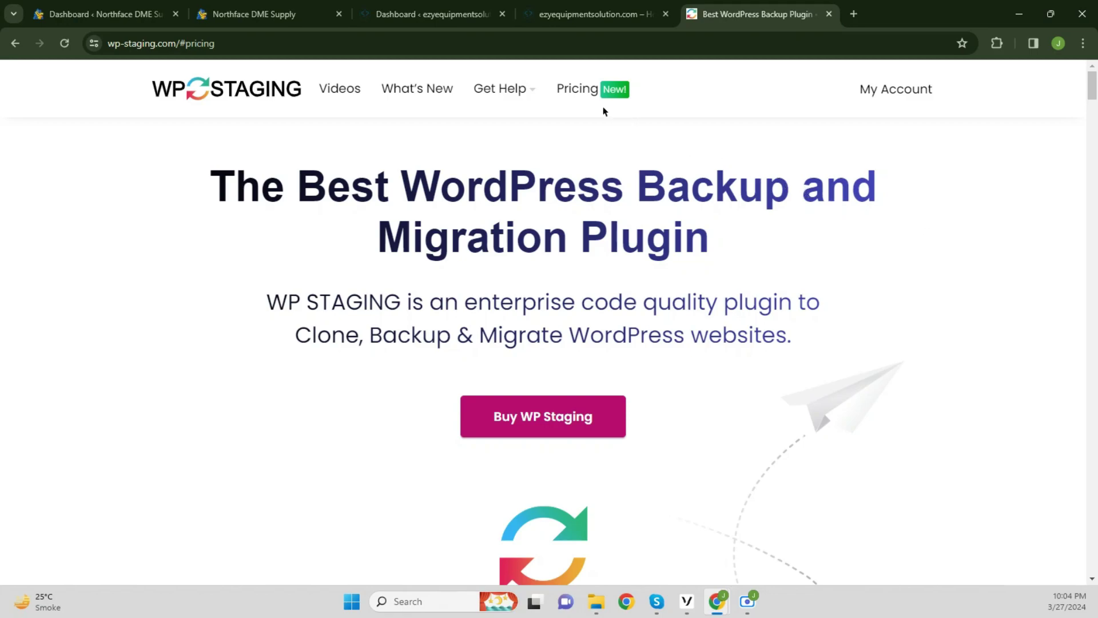
- Review the plan prices and features in the pricing section of the WP Staging website
click(585, 98)
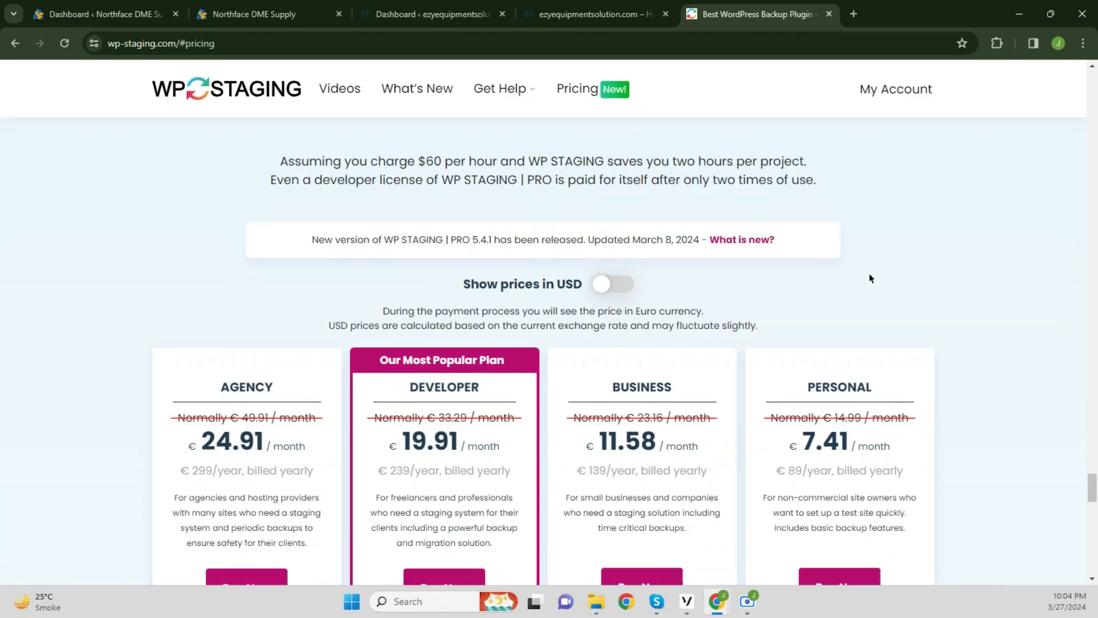
scroll(869, 279, down, 3)
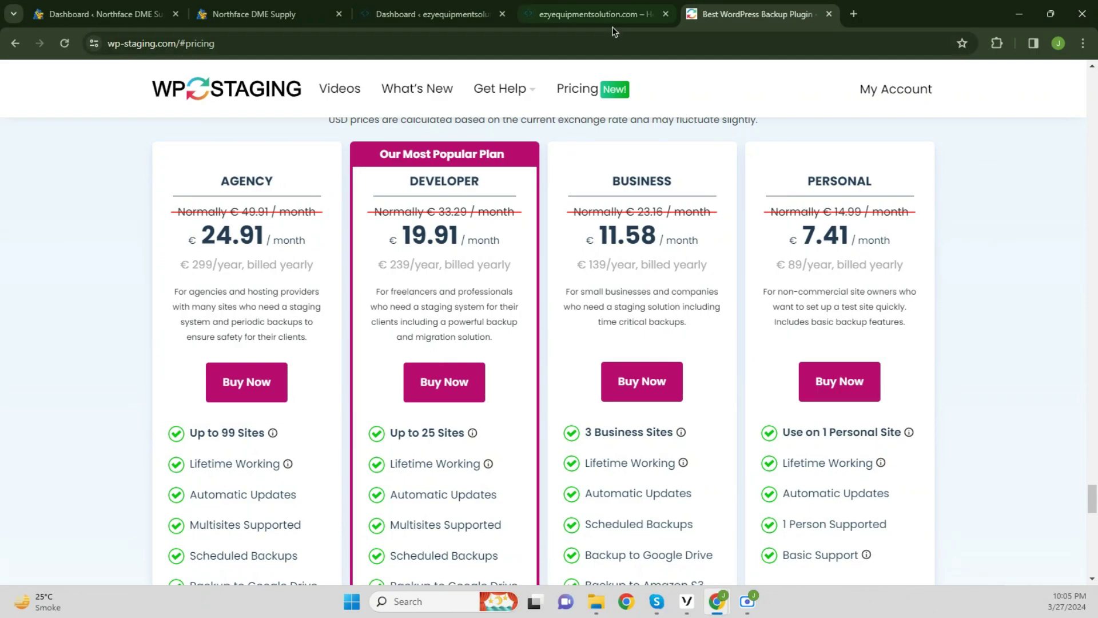
- Look over the ezyequipmentsolution.com home page down to its footer, and switch to the Northface DME Supply site
click(610, 16)
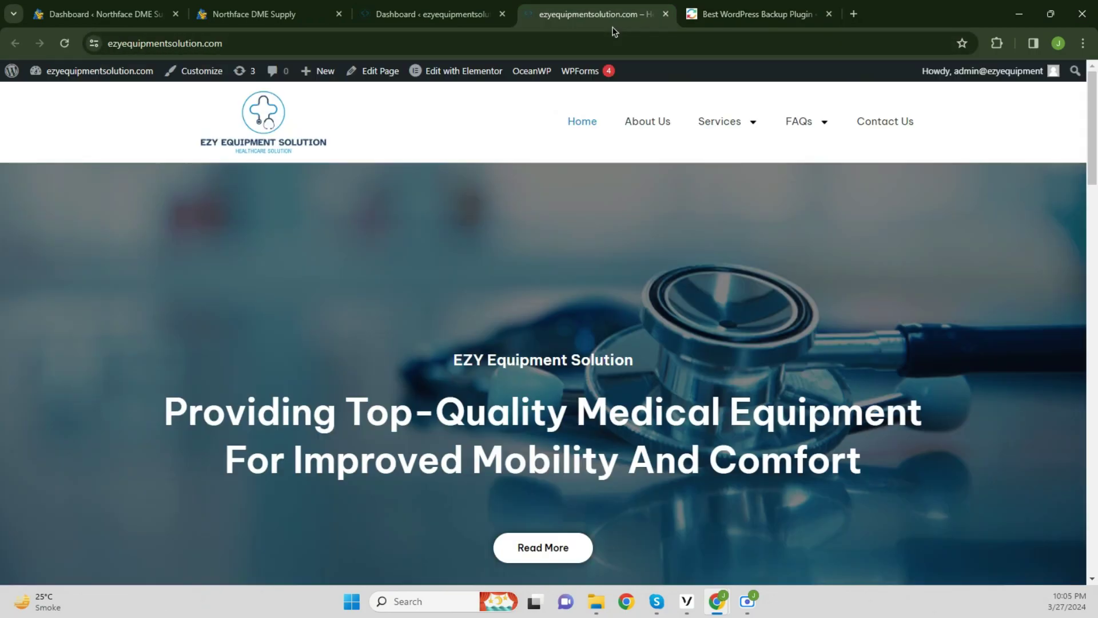
middle_click(896, 230)
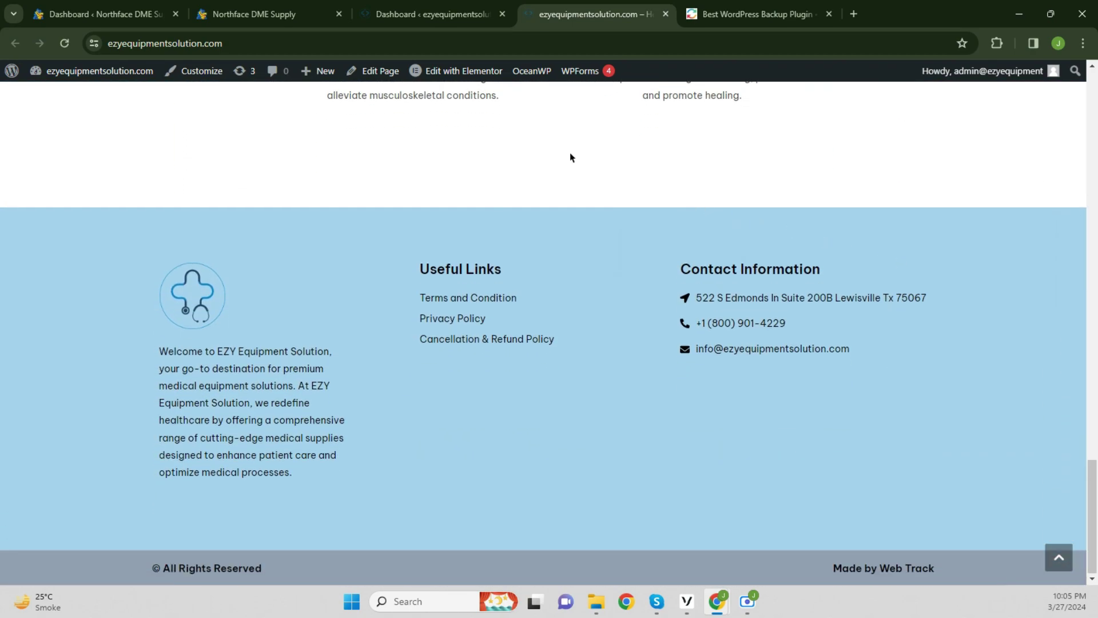
click(272, 26)
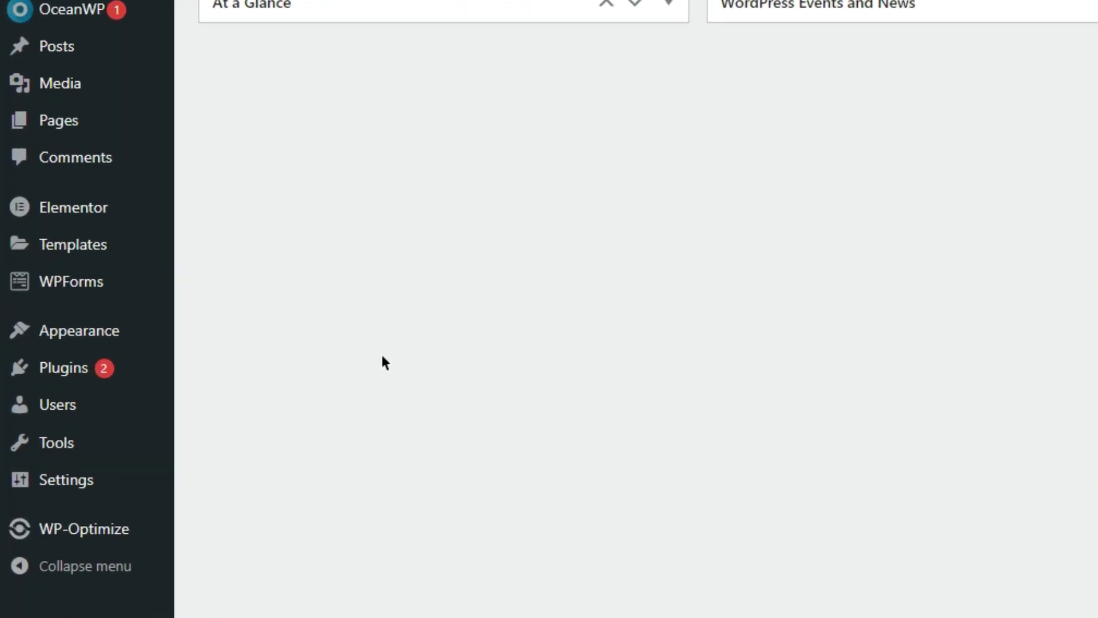
- On the ezyequipmentsolution.com admin site, choose wp-staging-pro_v5.4.1.zip from the Compressed downloads folder as the plugin to upload
mouse_move(90, 368)
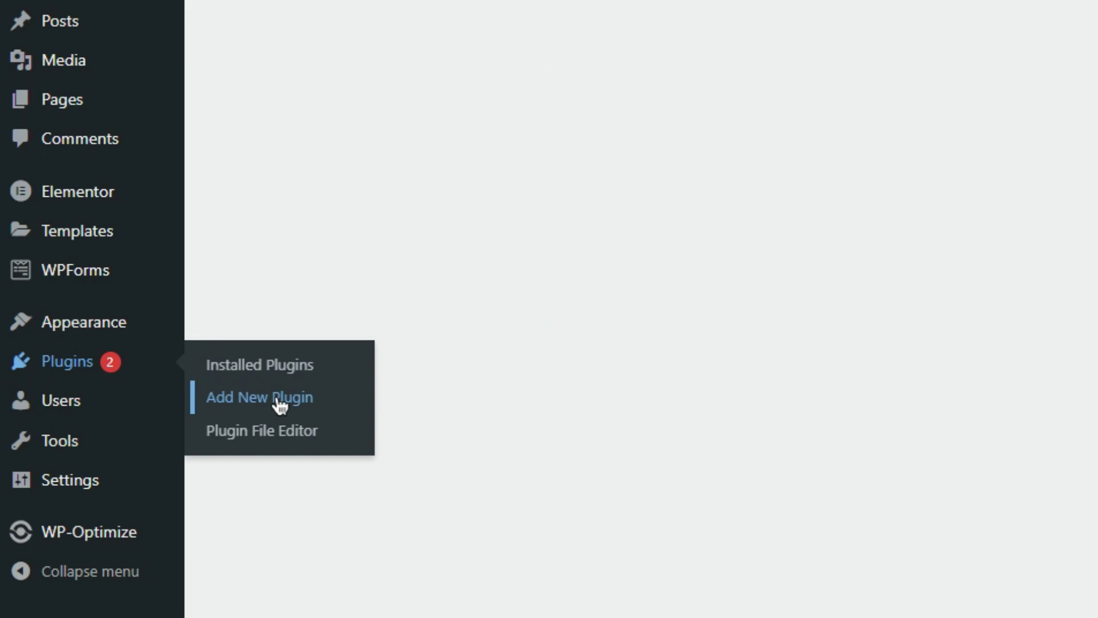
click(280, 405)
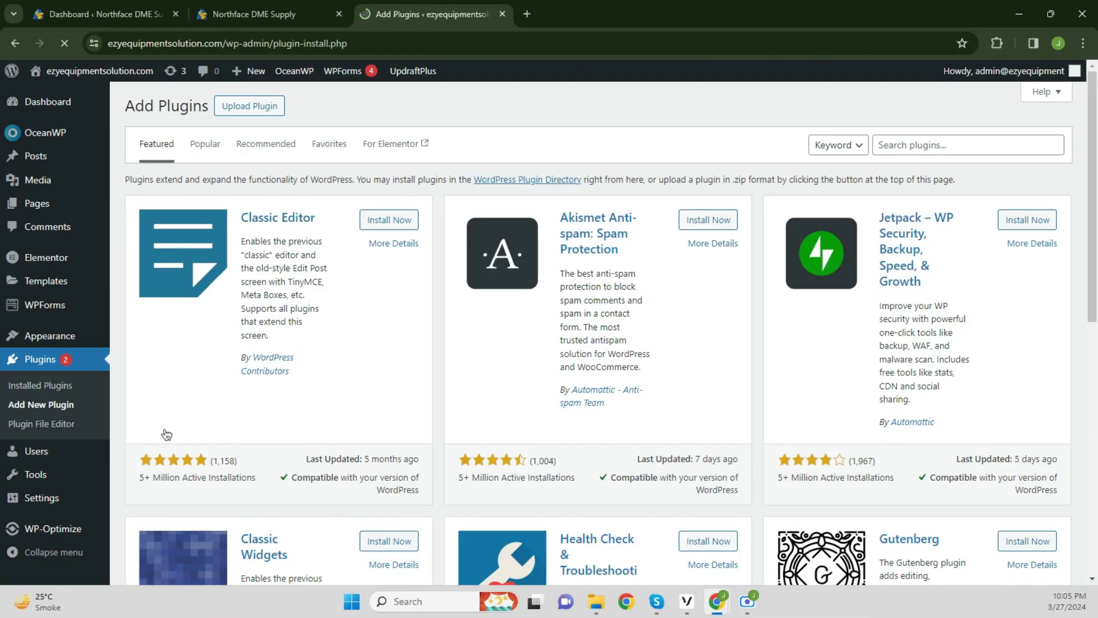
click(274, 110)
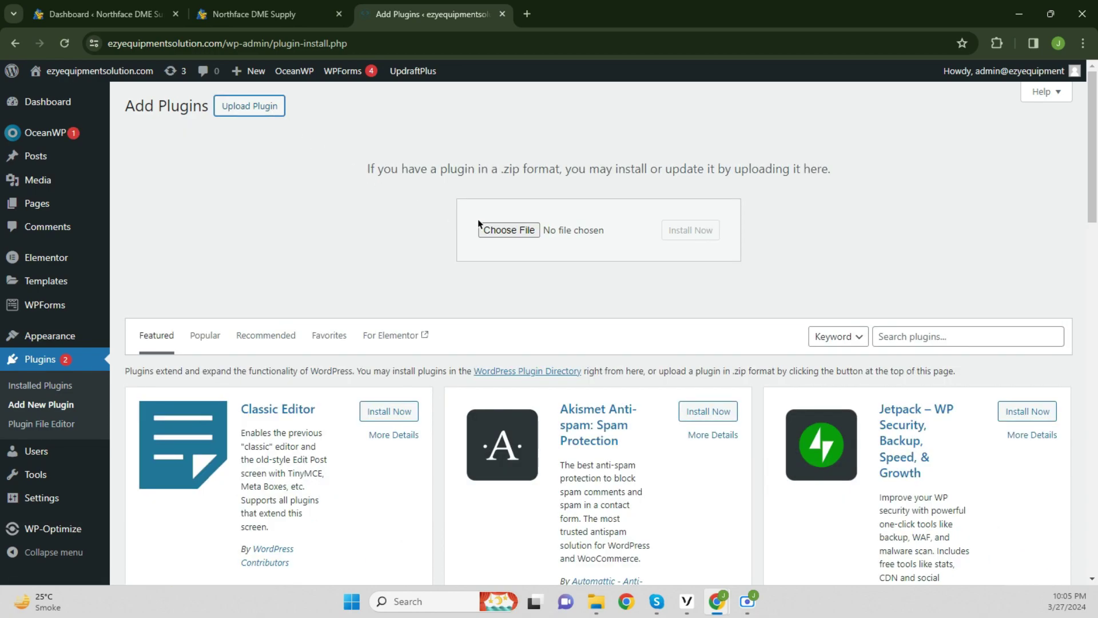
click(510, 232)
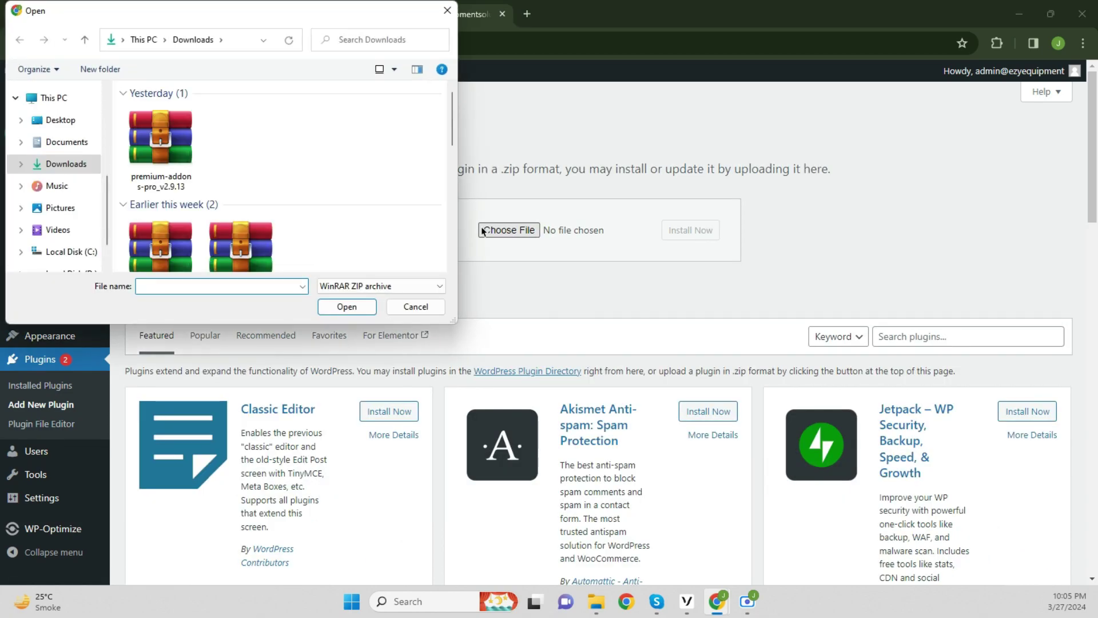
scroll(286, 184, down, 3)
scroll(286, 185, down, 2)
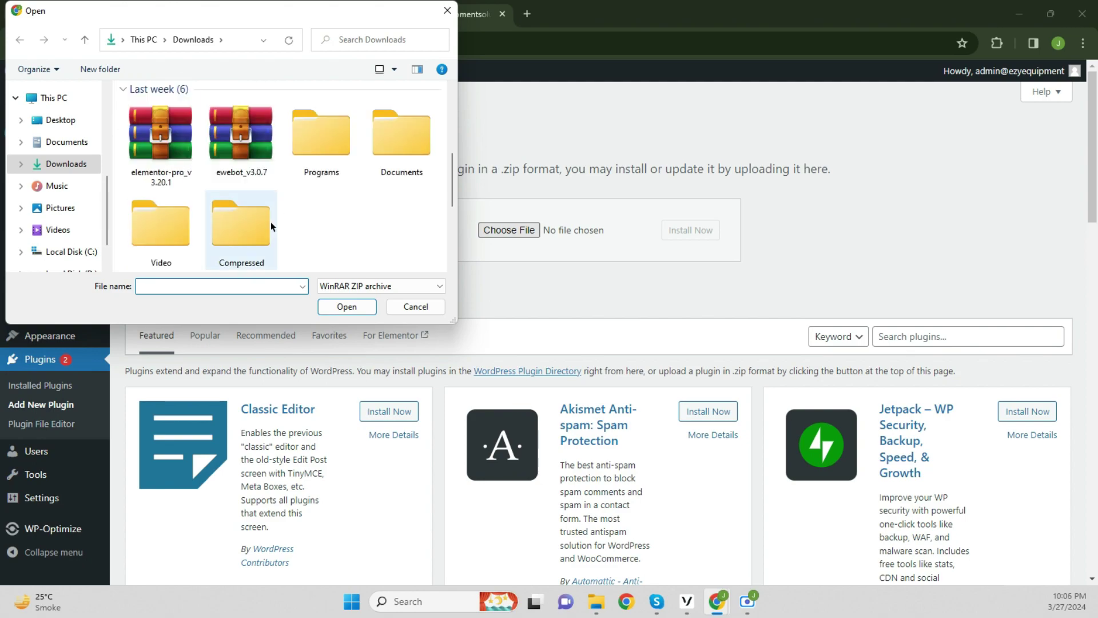
double_click(270, 221)
click(264, 249)
click(331, 309)
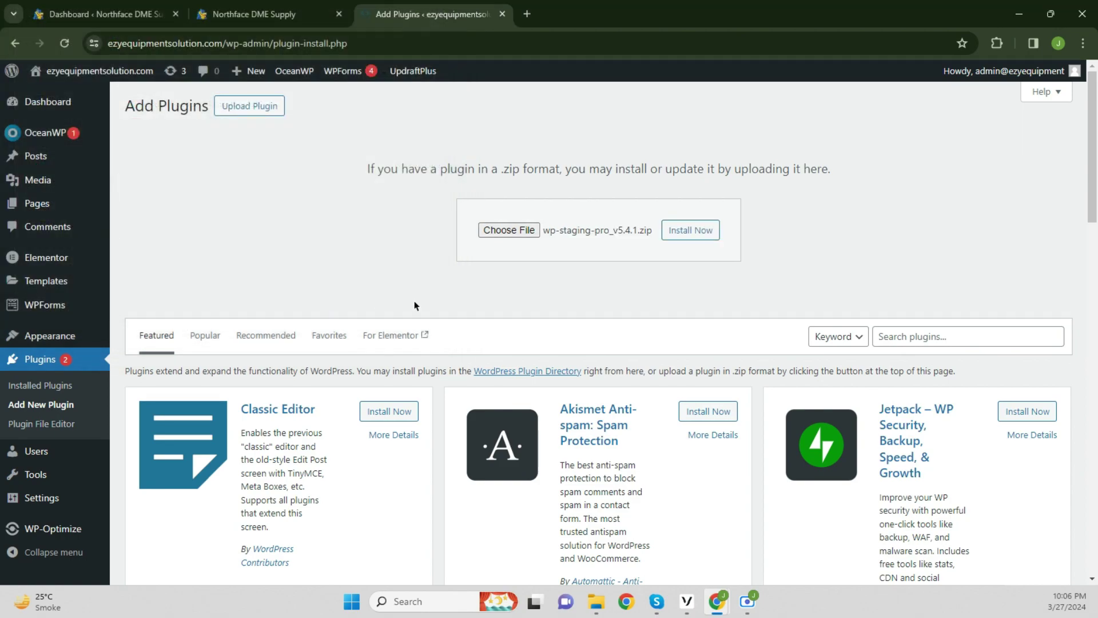
- Install and activate the uploaded WP Staging Pro plugin together with the free WP Staging core plugin it requires
click(675, 234)
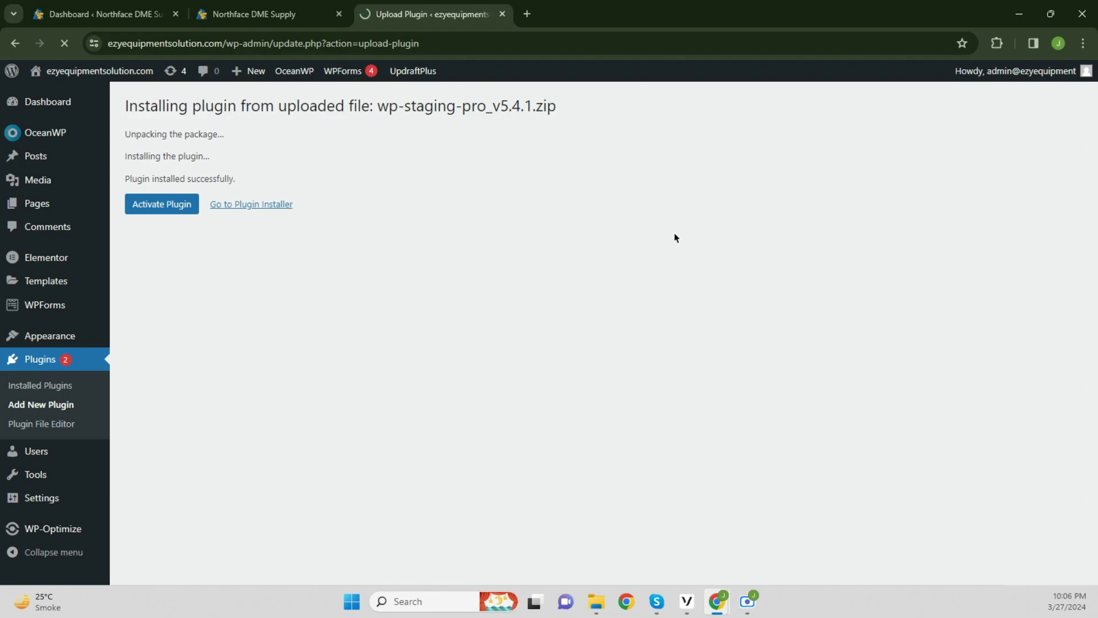
click(155, 210)
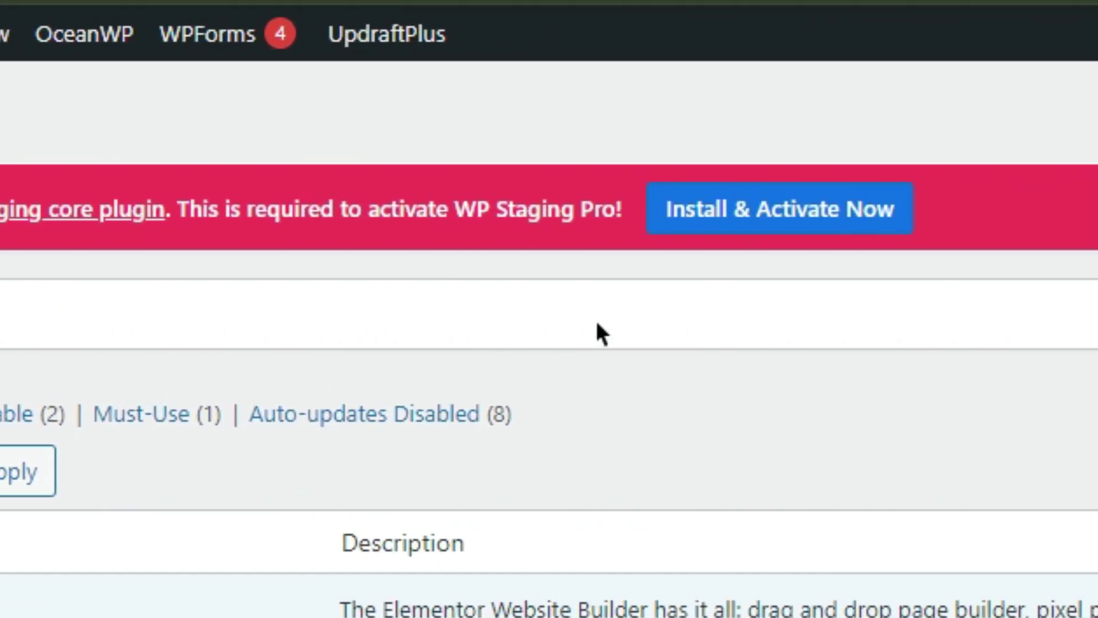
click(806, 232)
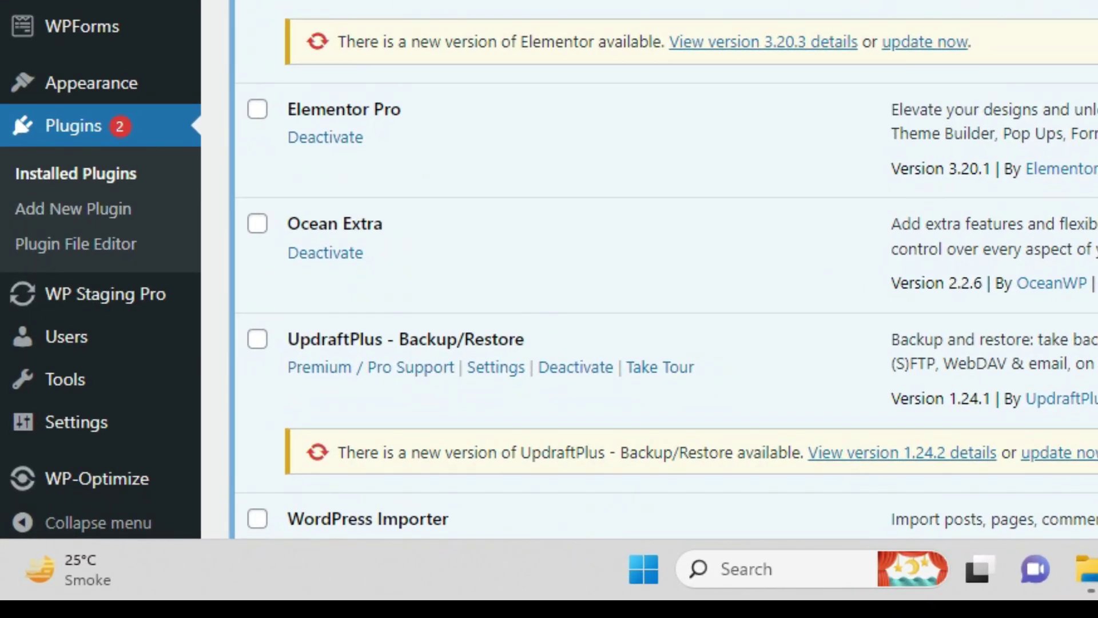
- Open WP Staging Pro's Backup & Migration page and skip the offer to enable security alerts
mouse_move(104, 296)
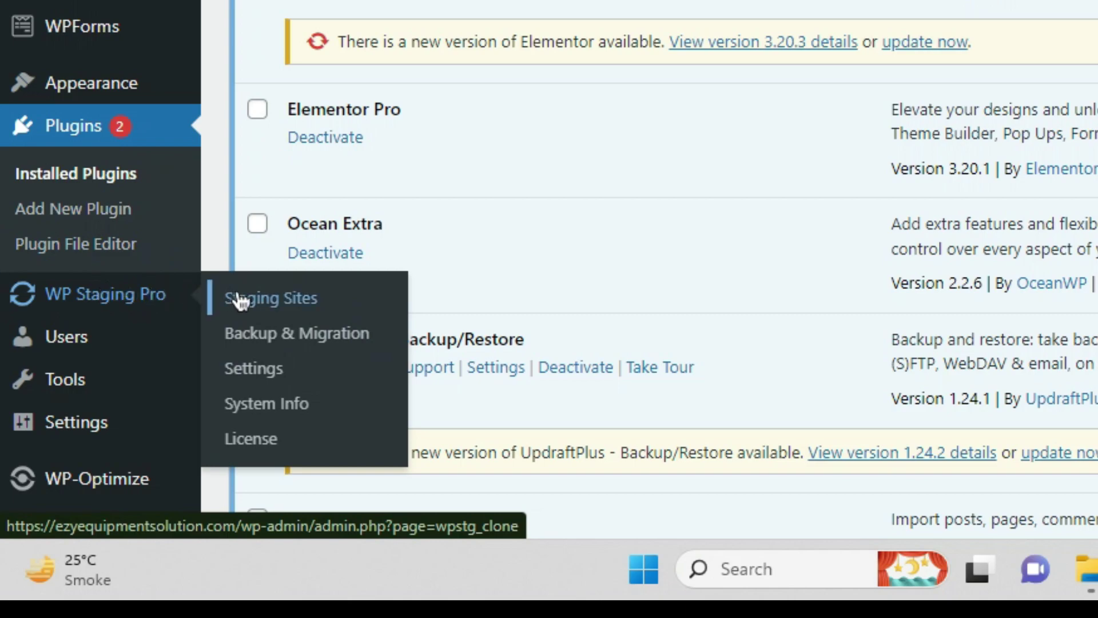
click(267, 340)
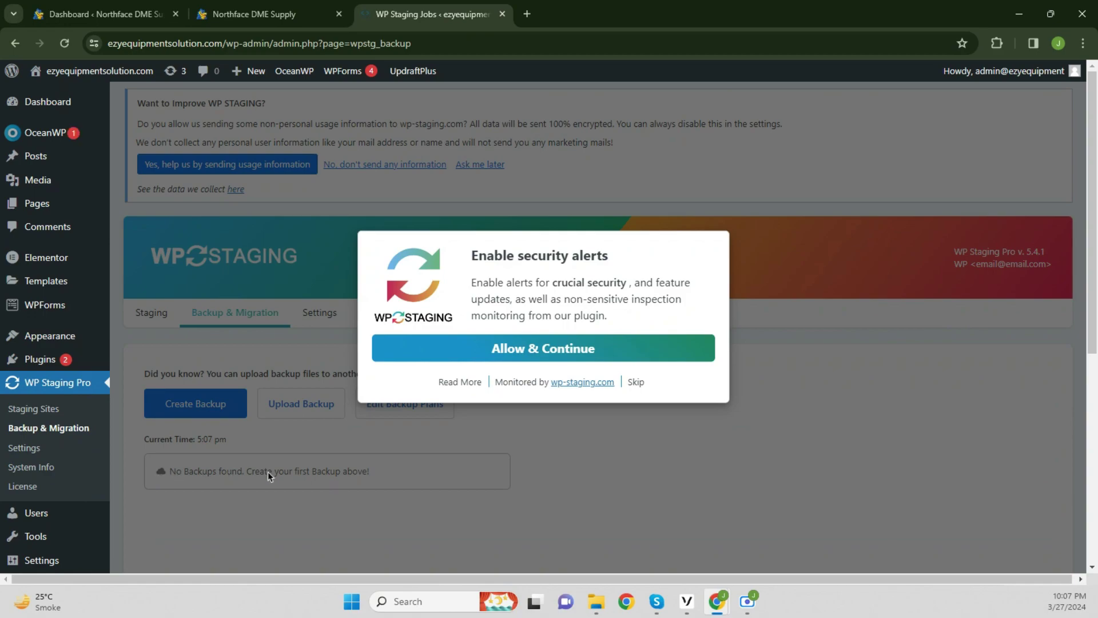
click(632, 382)
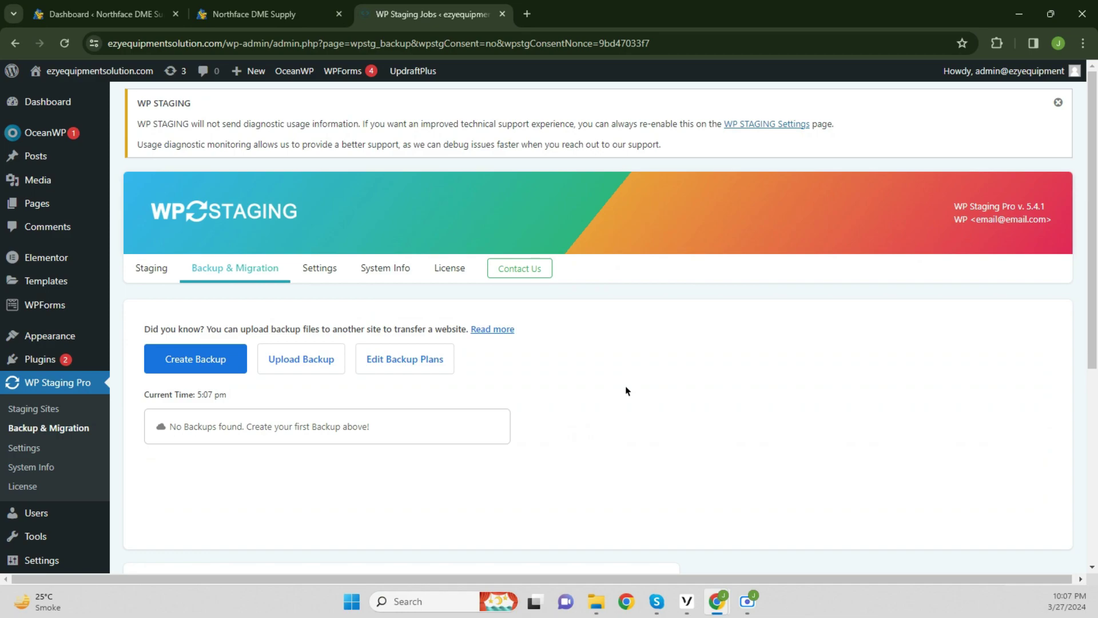
- Create a one-time backup of all site files and the database in local storage, and dismiss the completion message
click(229, 366)
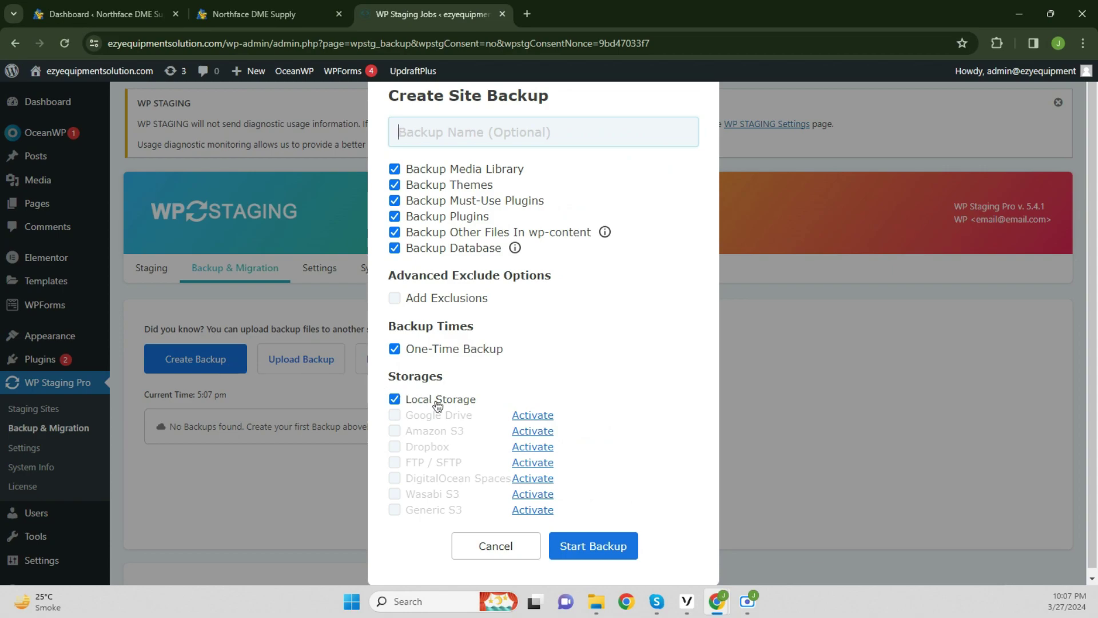
click(580, 549)
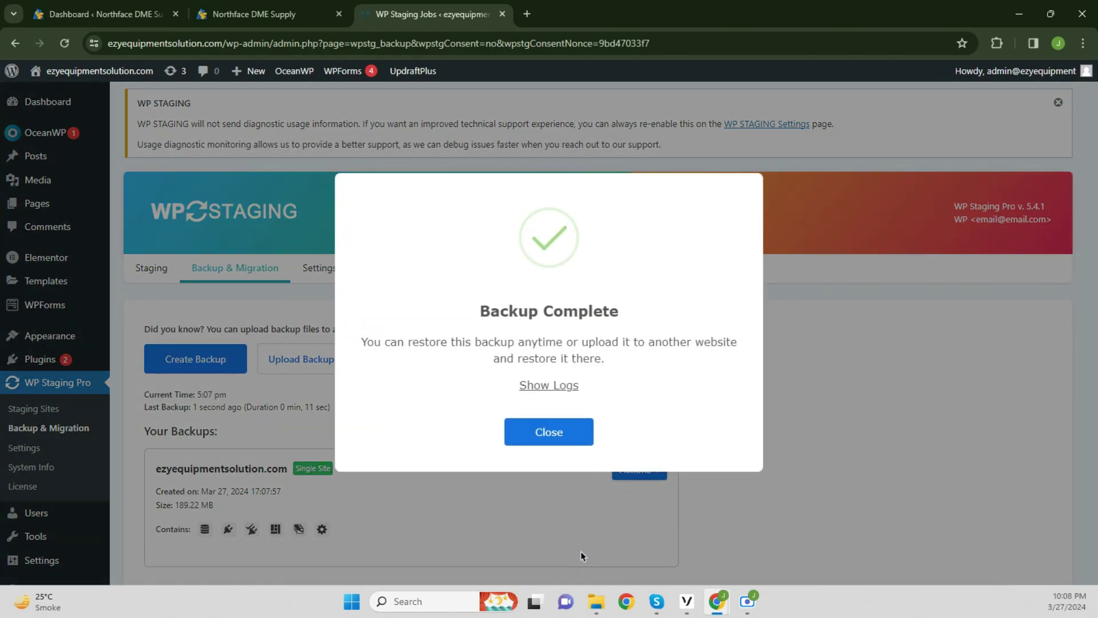
click(549, 438)
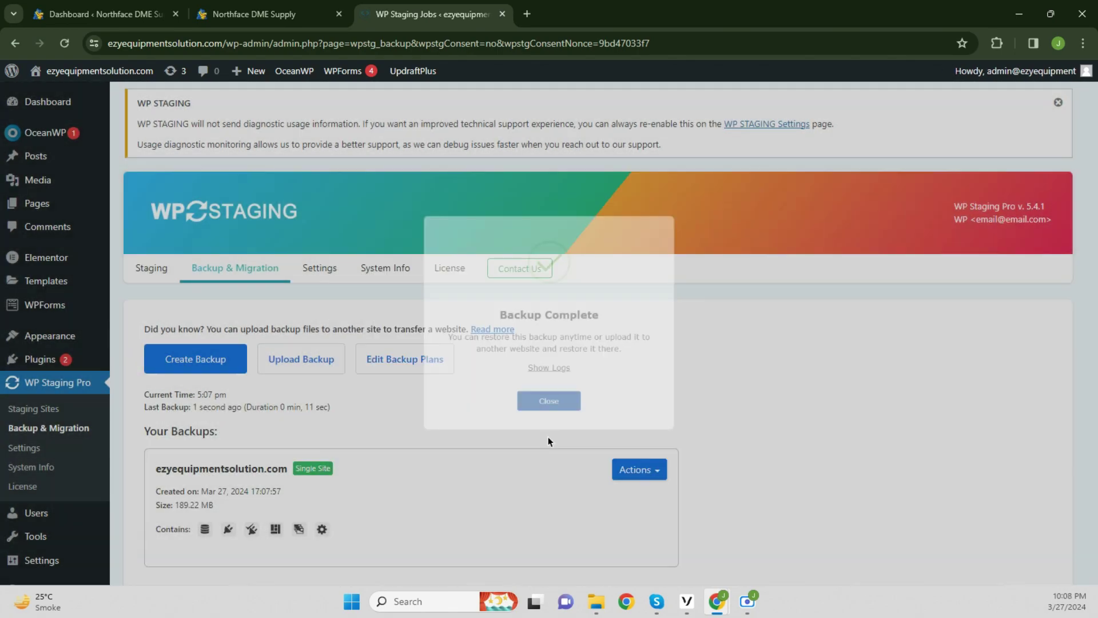
- Check the site name and size of the new ezyequipmentsolution.com backup, and open its available actions
scroll(547, 441, down, 3)
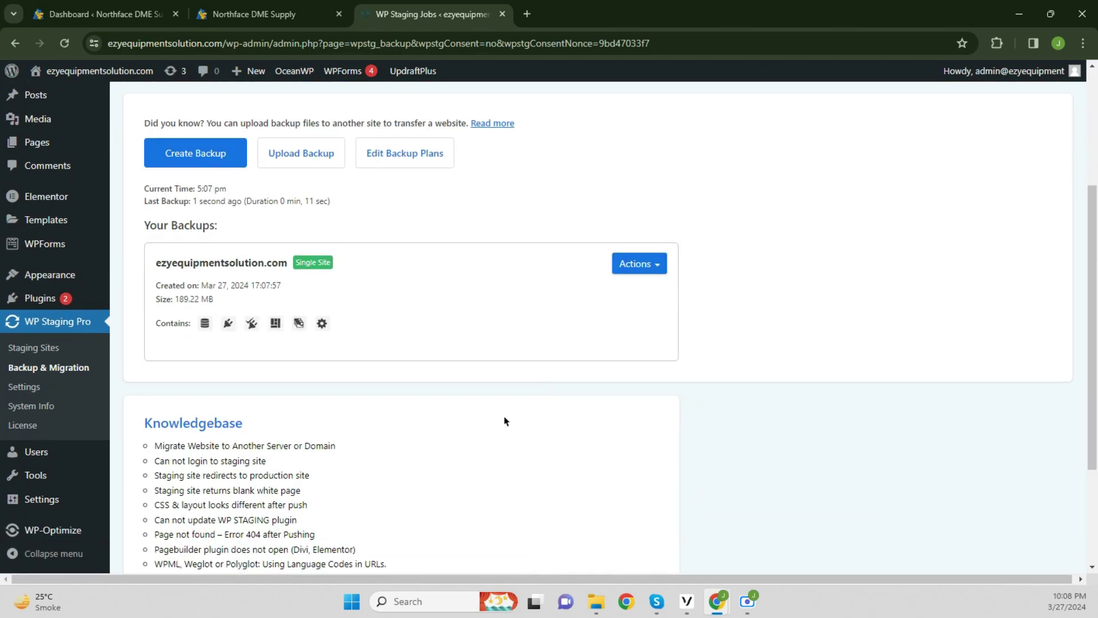
drag(156, 261, 287, 260)
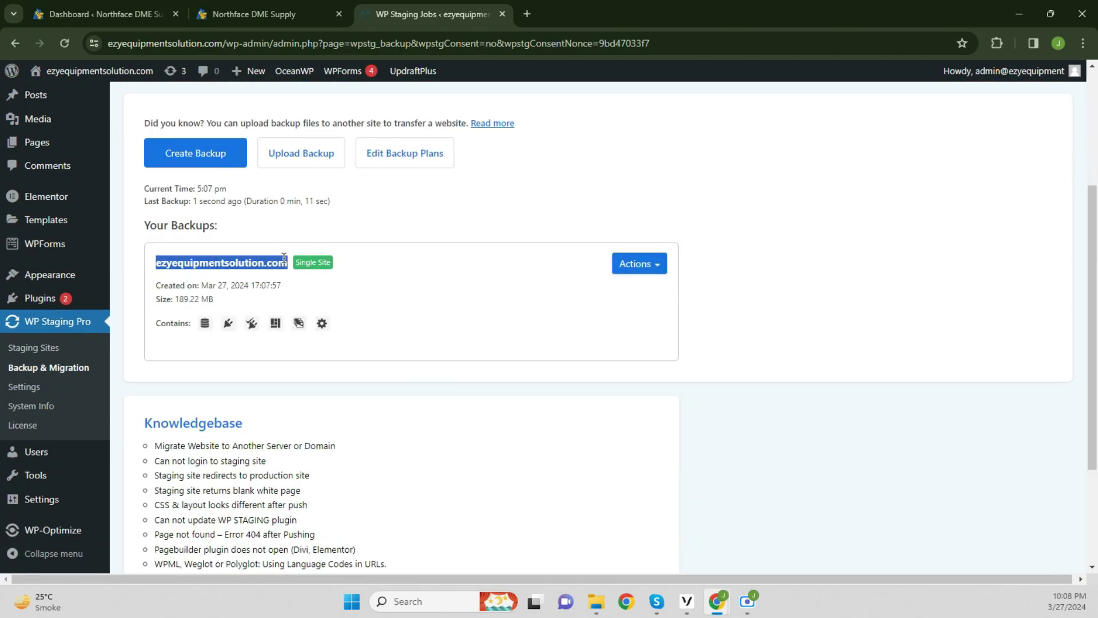
click(283, 258)
drag(155, 299, 215, 303)
click(245, 308)
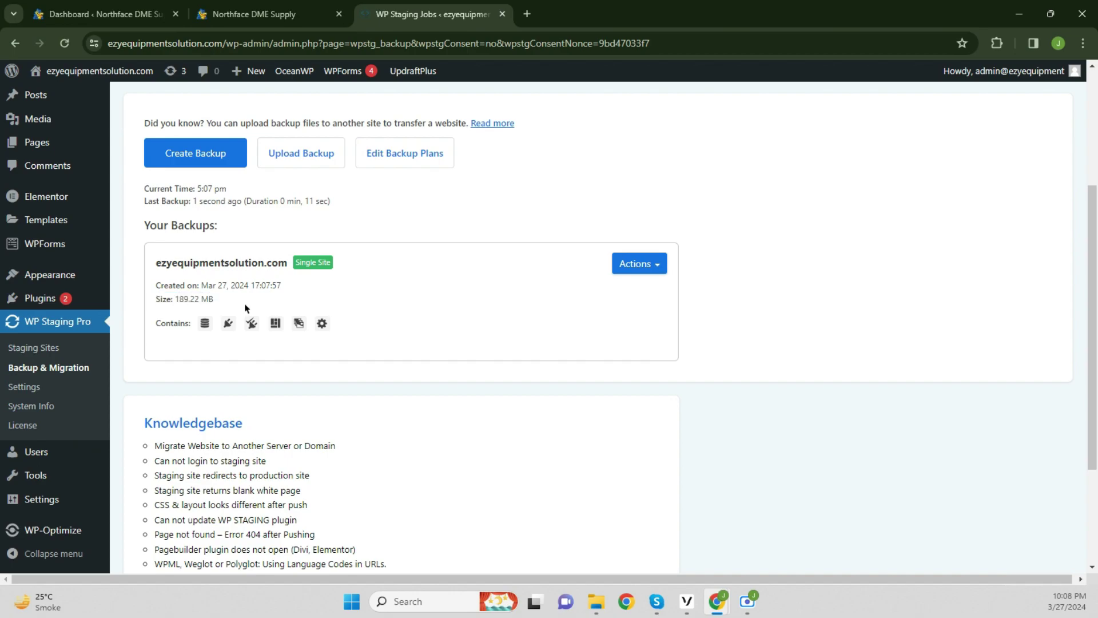
click(661, 272)
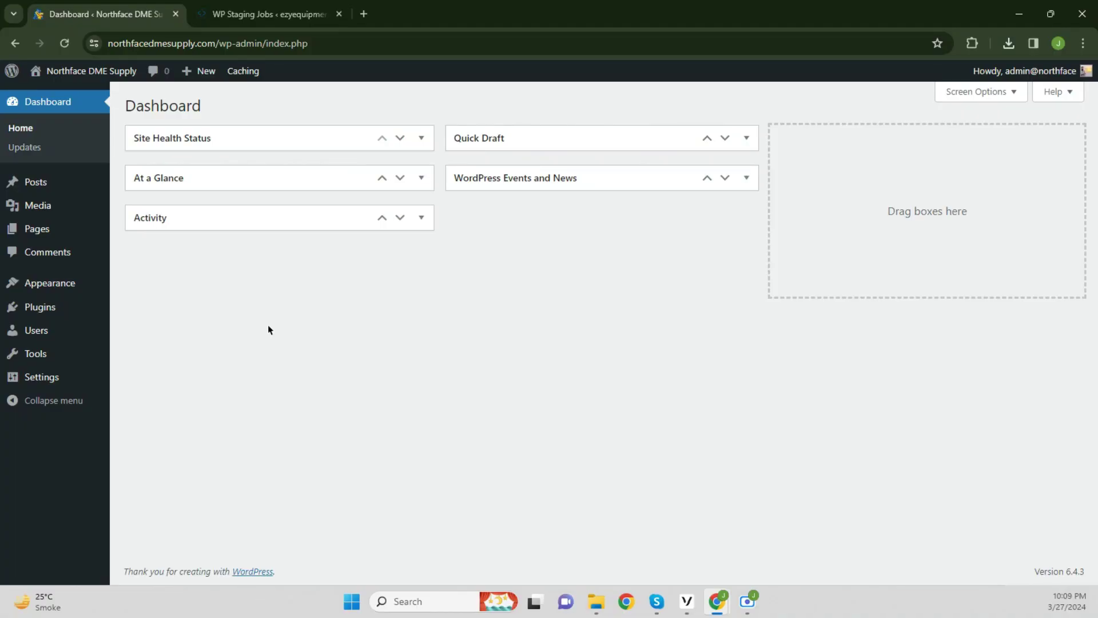
- On the Northface DME Supply admin site, select wp-staging-pro_v5.4.1.zip as the plugin file to upload
mouse_move(73, 311)
click(163, 333)
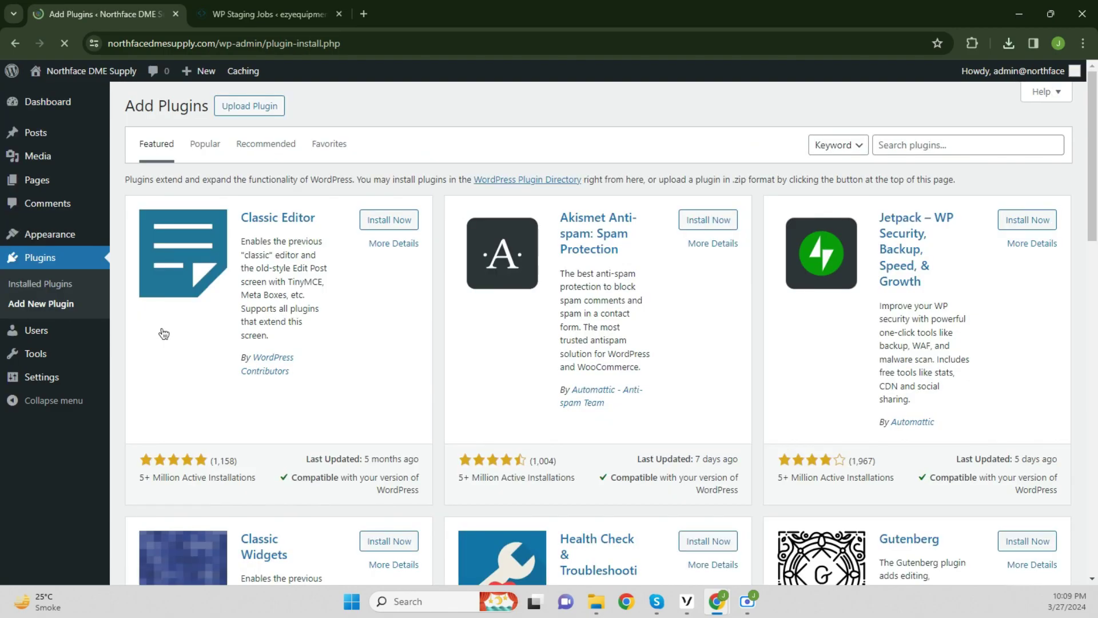
click(255, 109)
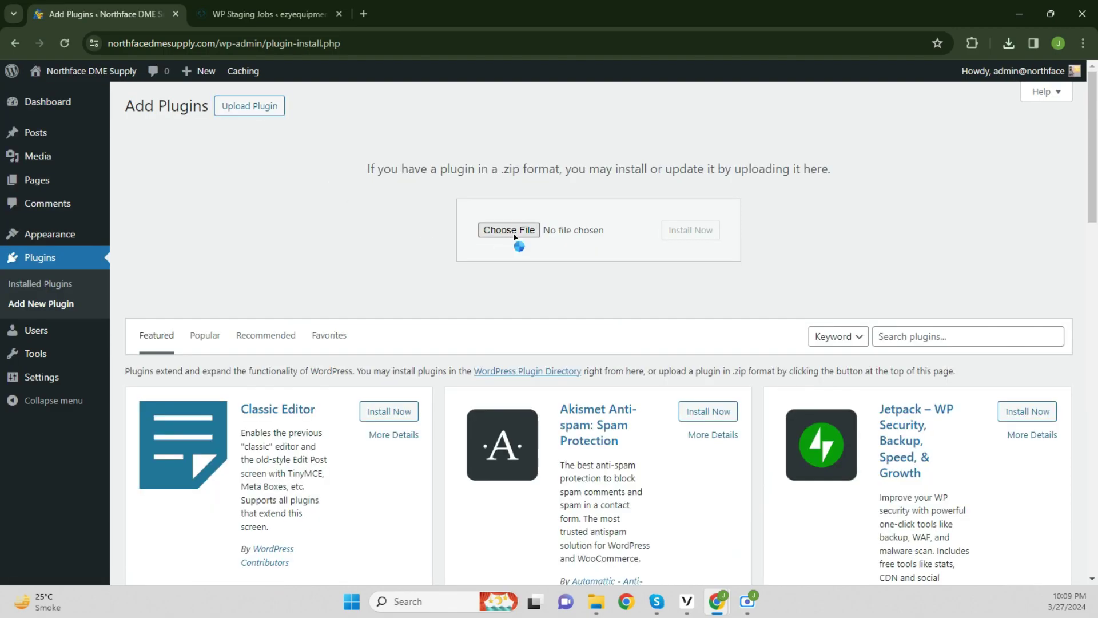
click(515, 231)
scroll(295, 215, down, 2)
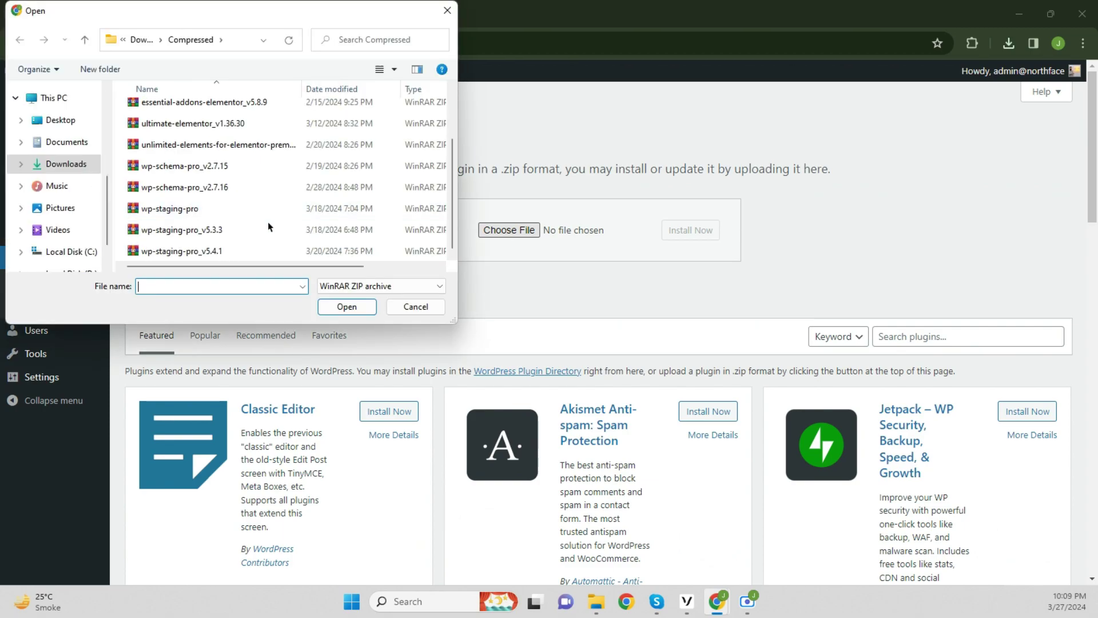
click(256, 250)
click(347, 307)
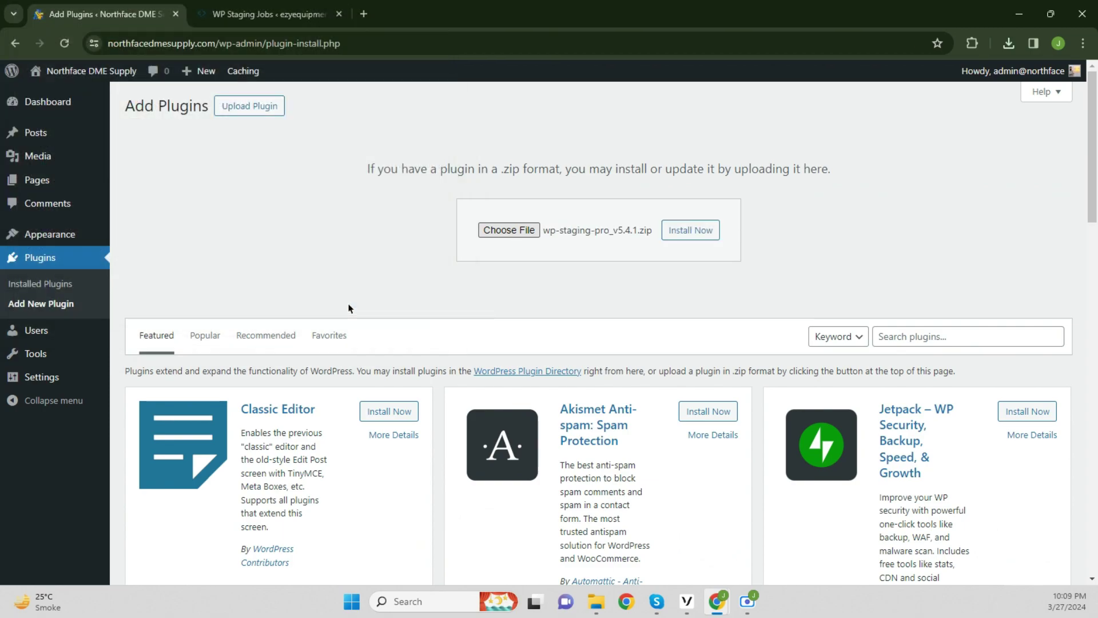
- Install and activate WP Staging Pro on the Northface DME Supply site, including the required free core plugin
click(680, 233)
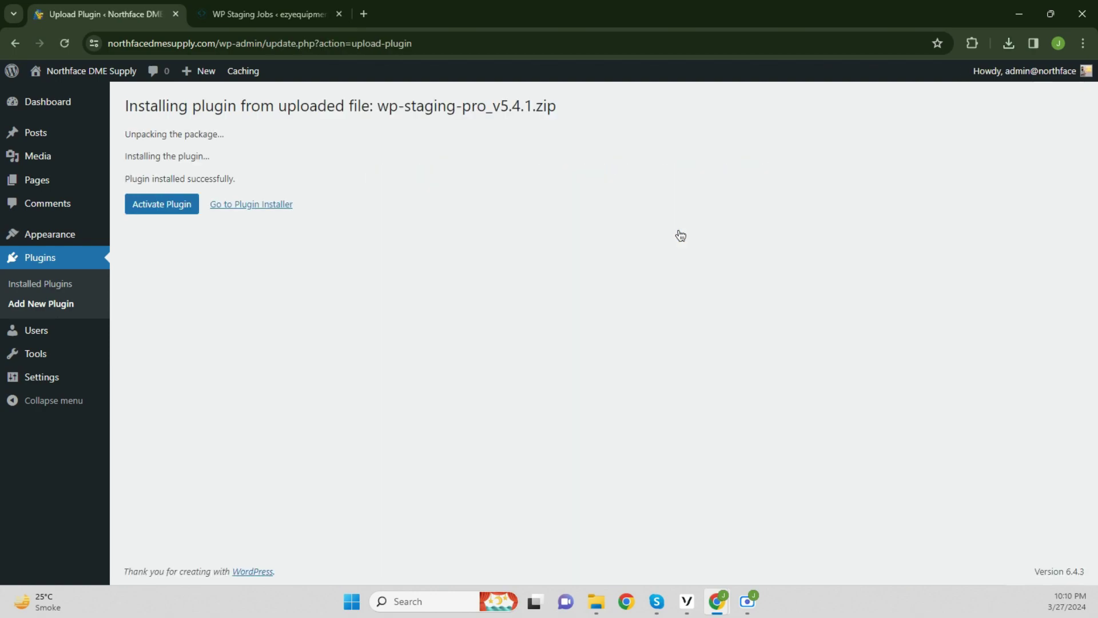
click(177, 202)
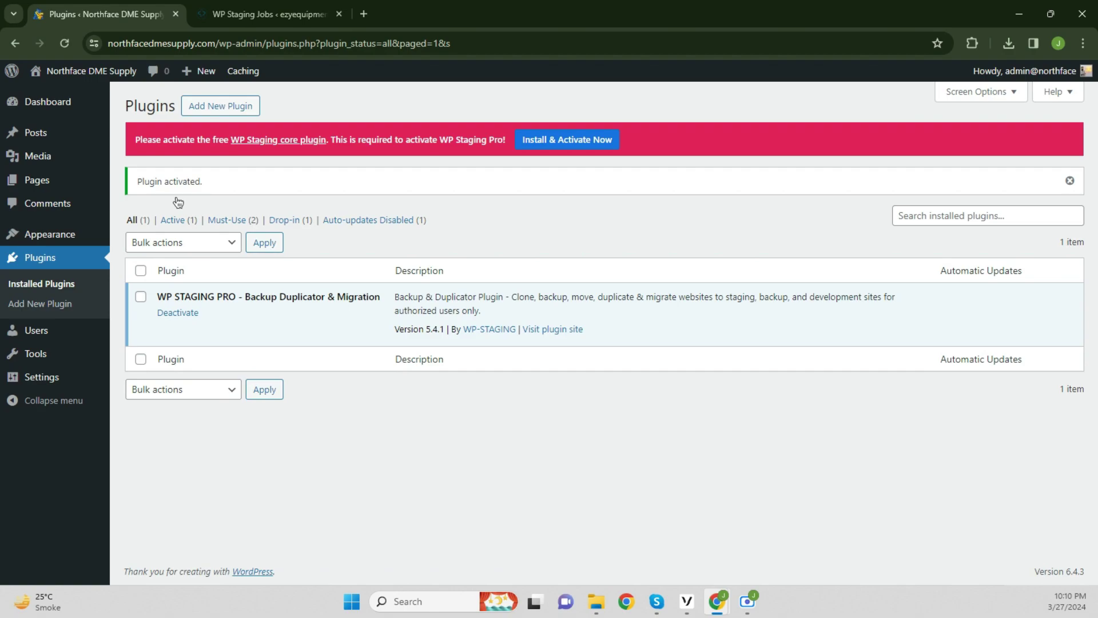
click(590, 141)
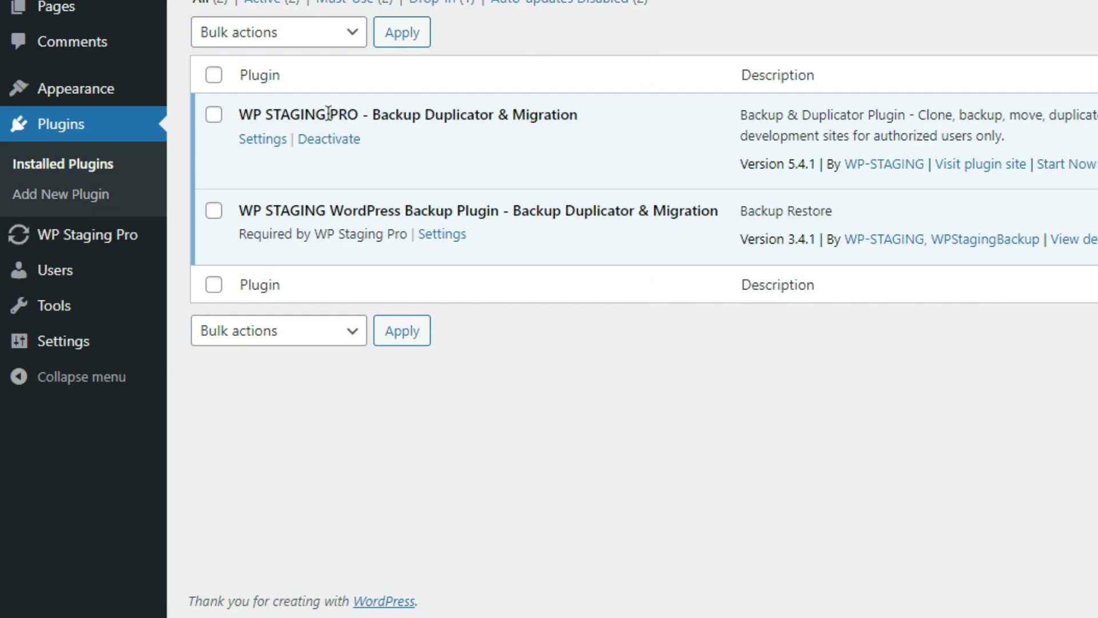
- Open the Backup & Migration page of WP Staging Pro on the Northface site and skip the security alerts offer
mouse_move(35, 236)
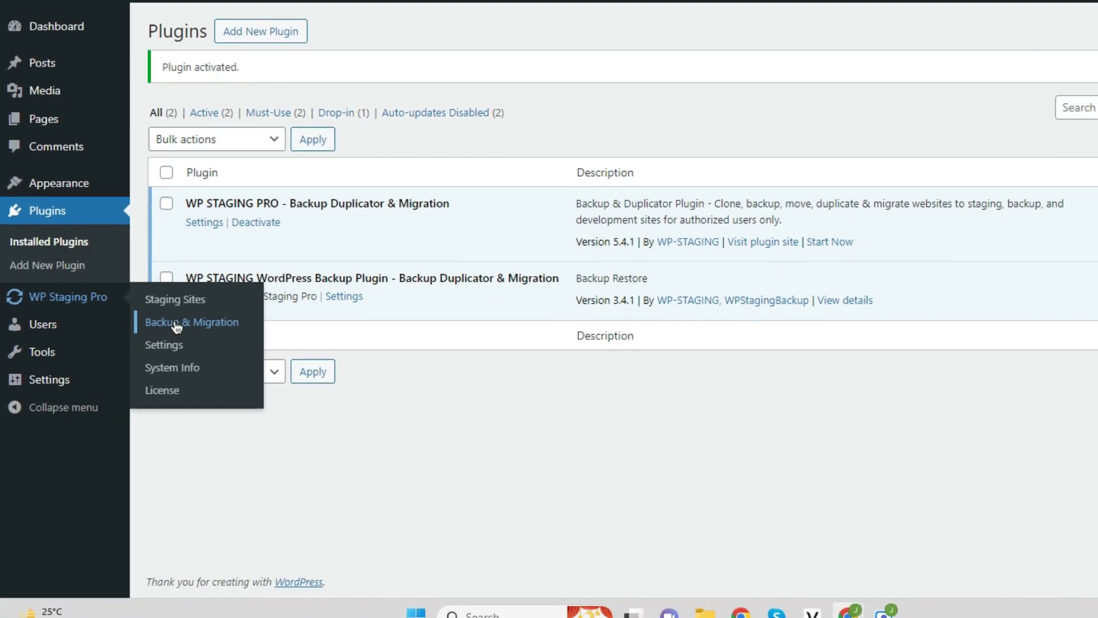
click(228, 269)
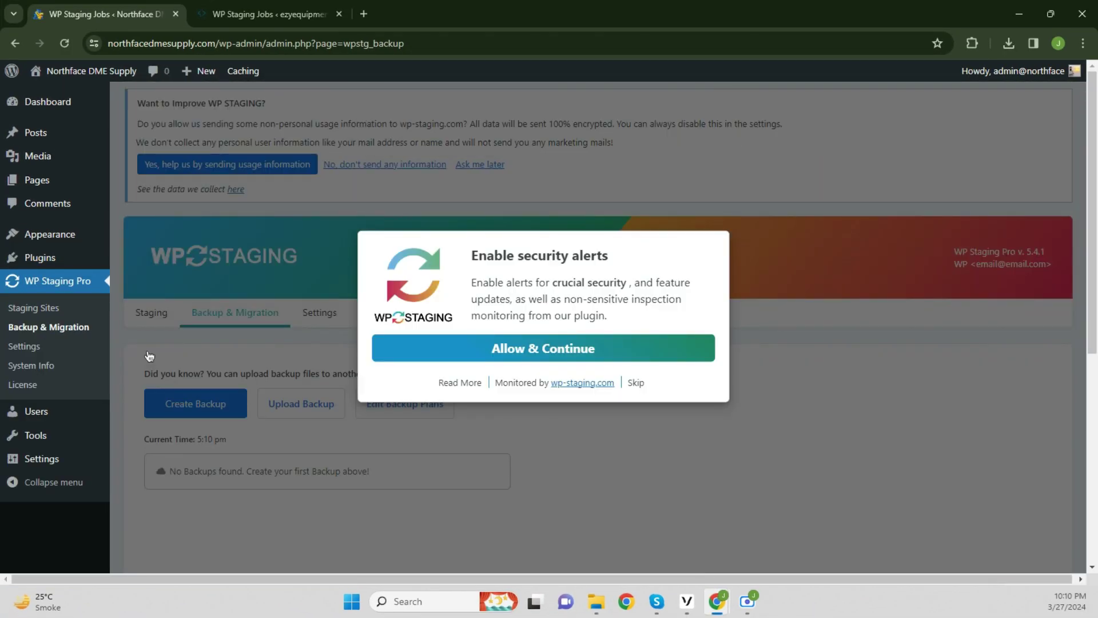
click(635, 383)
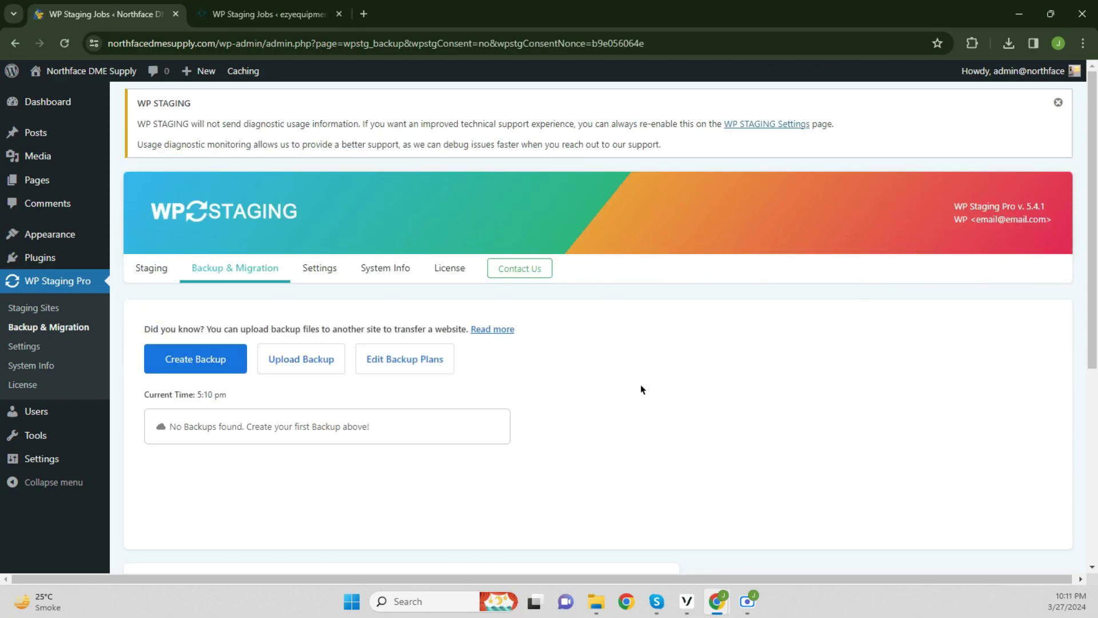
click(329, 368)
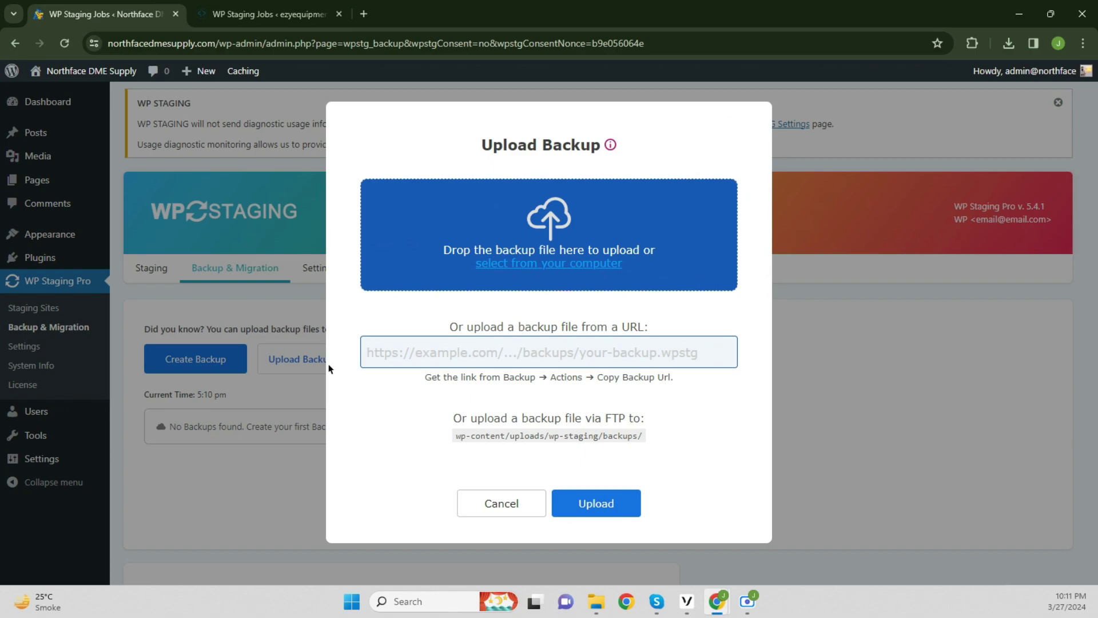
click(505, 269)
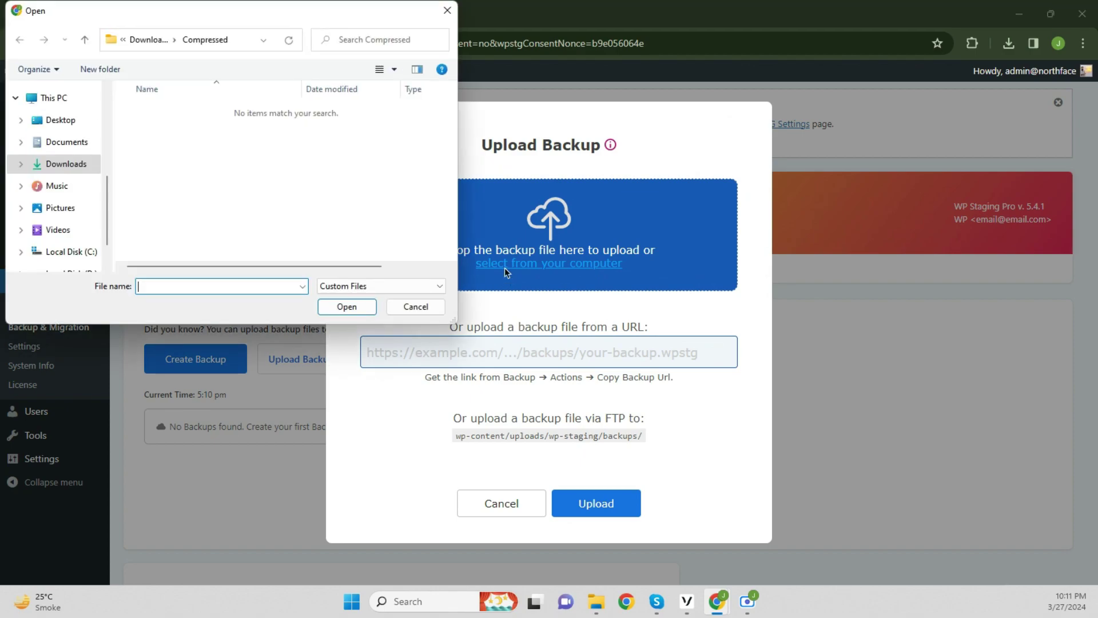
click(80, 165)
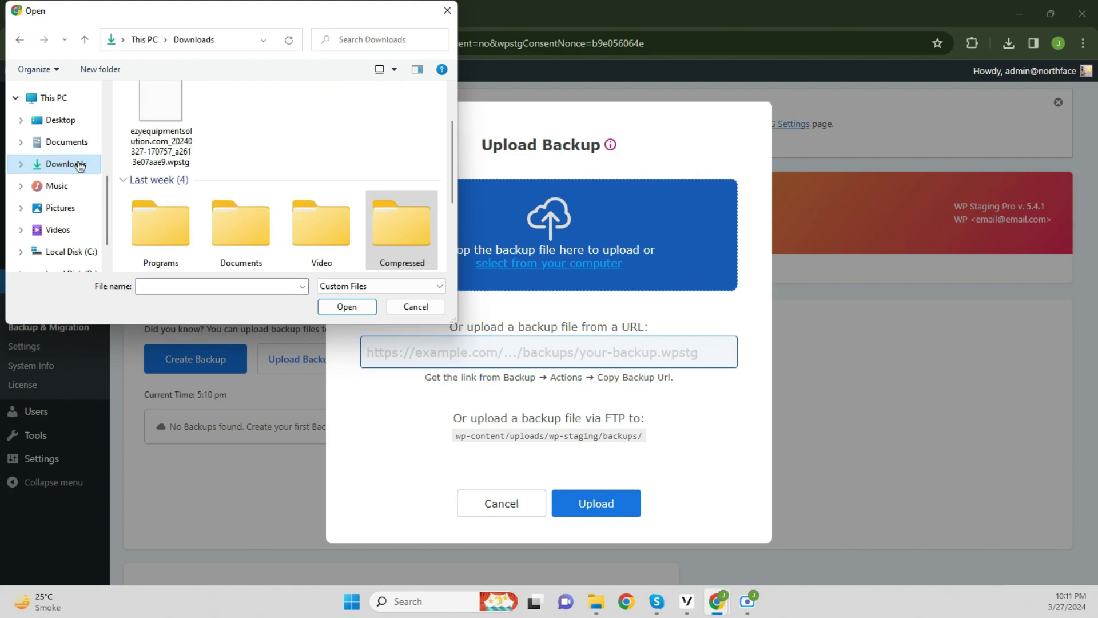
click(173, 141)
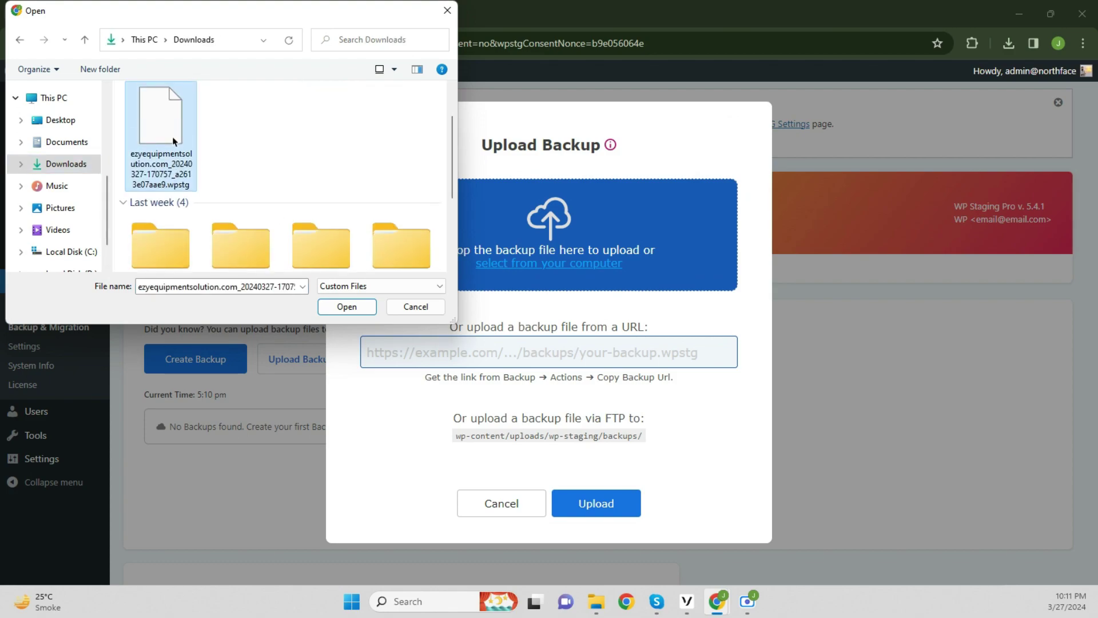
click(360, 313)
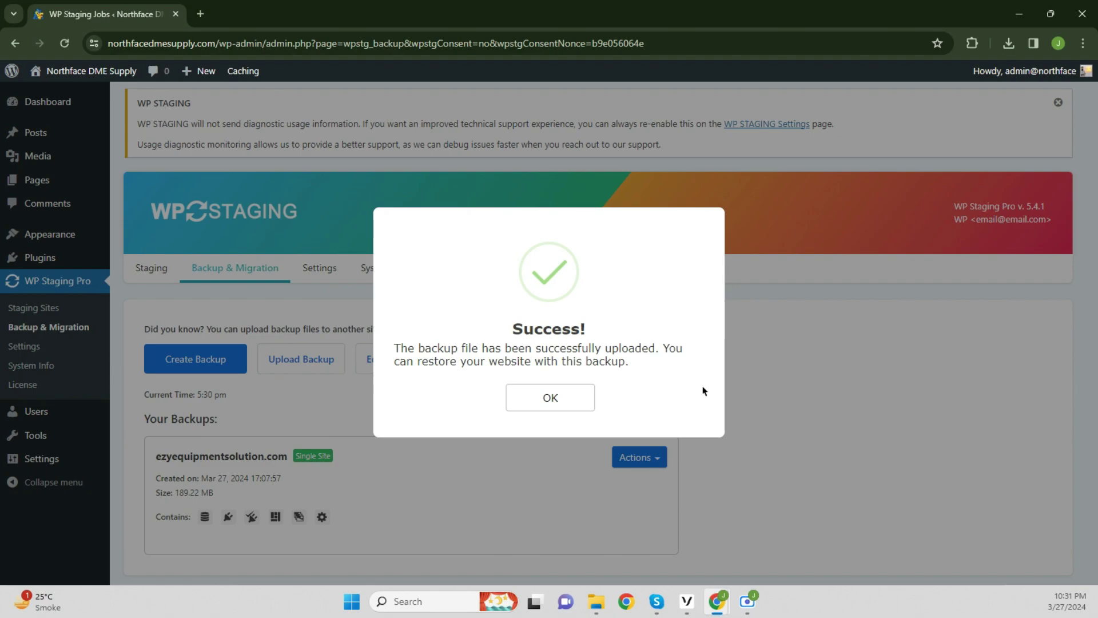
click(543, 408)
- Restore the Northface site from the uploaded ezyequipmentsolution.com backup and proceed to the login page
scroll(541, 412, down, 2)
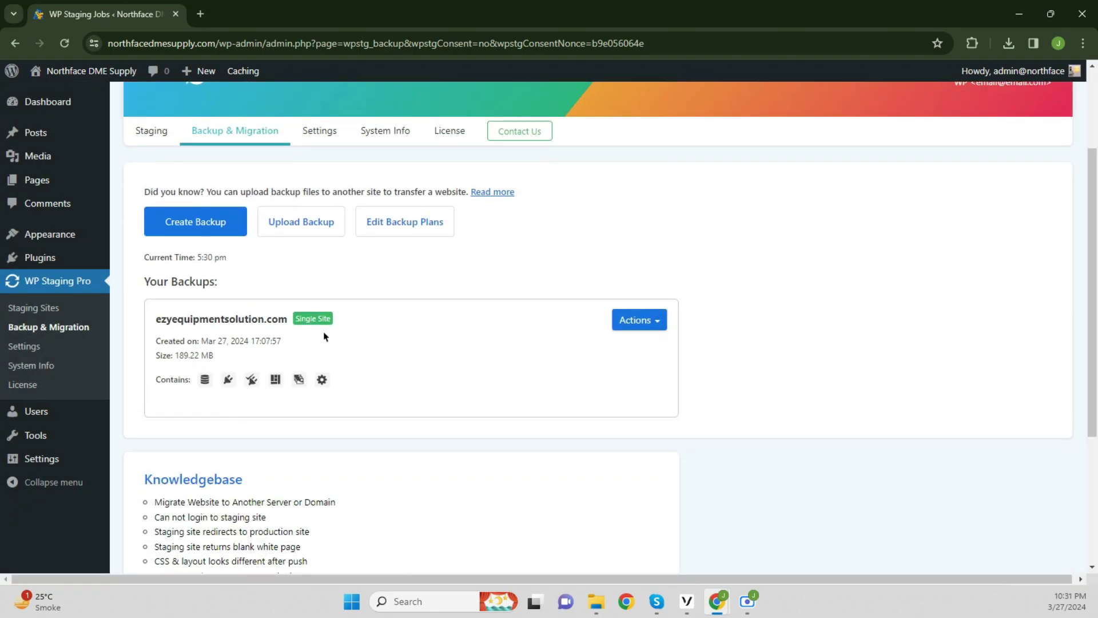
drag(289, 318, 156, 320)
click(219, 325)
click(632, 330)
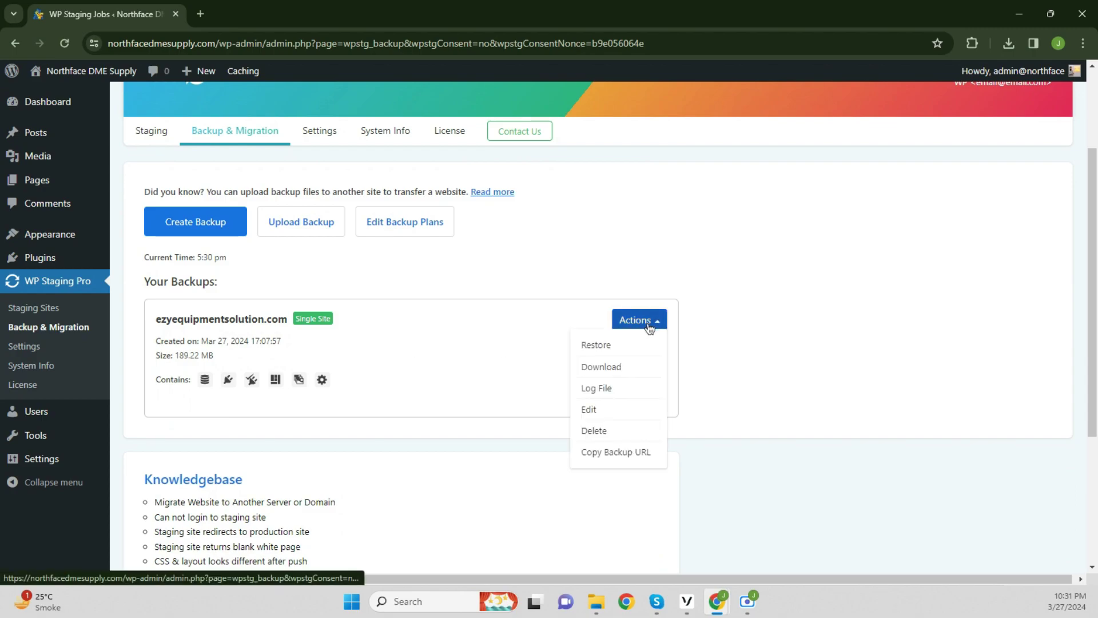
click(628, 353)
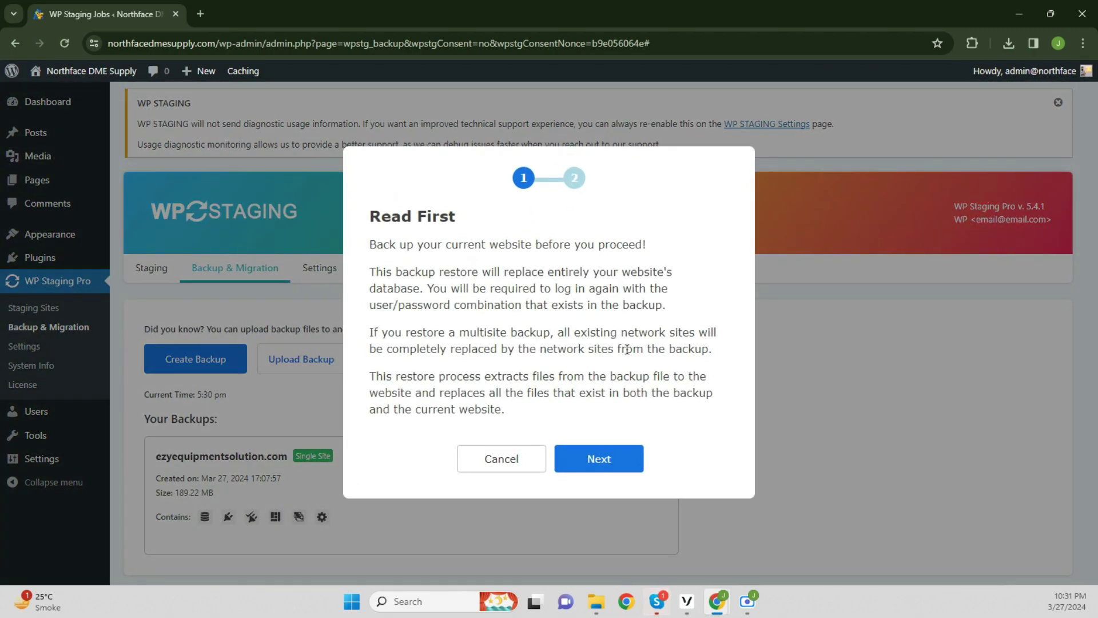
click(569, 462)
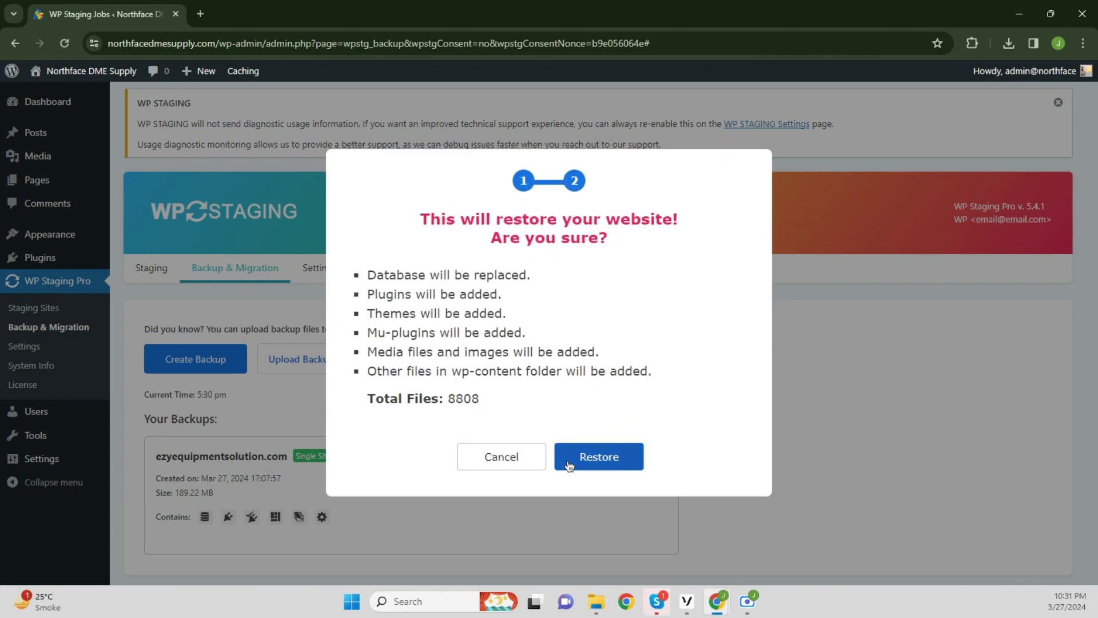
click(569, 463)
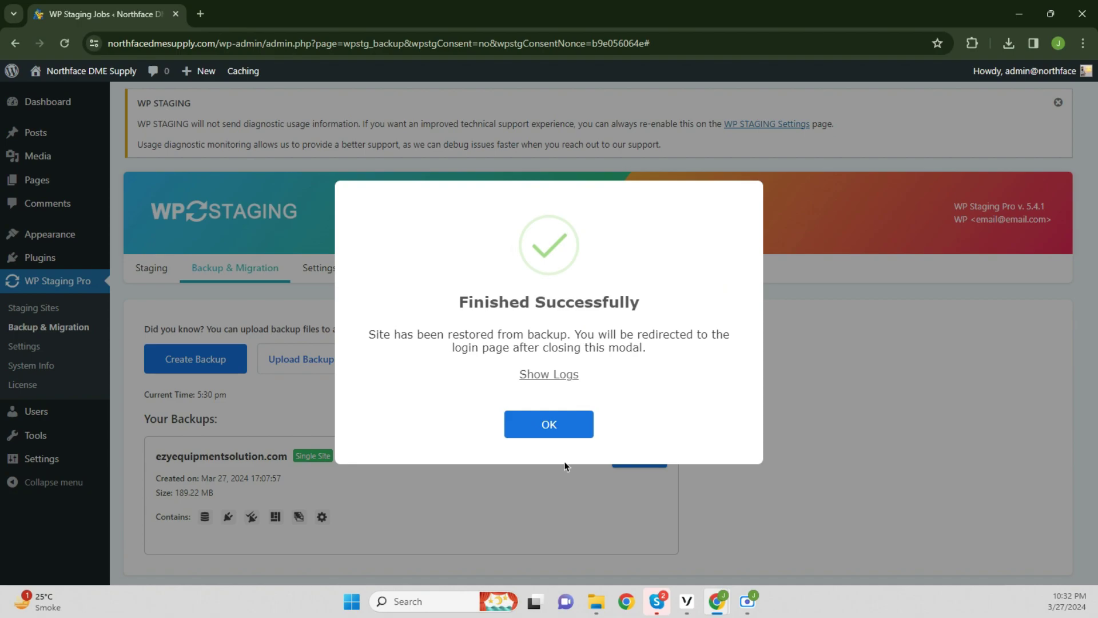
click(554, 435)
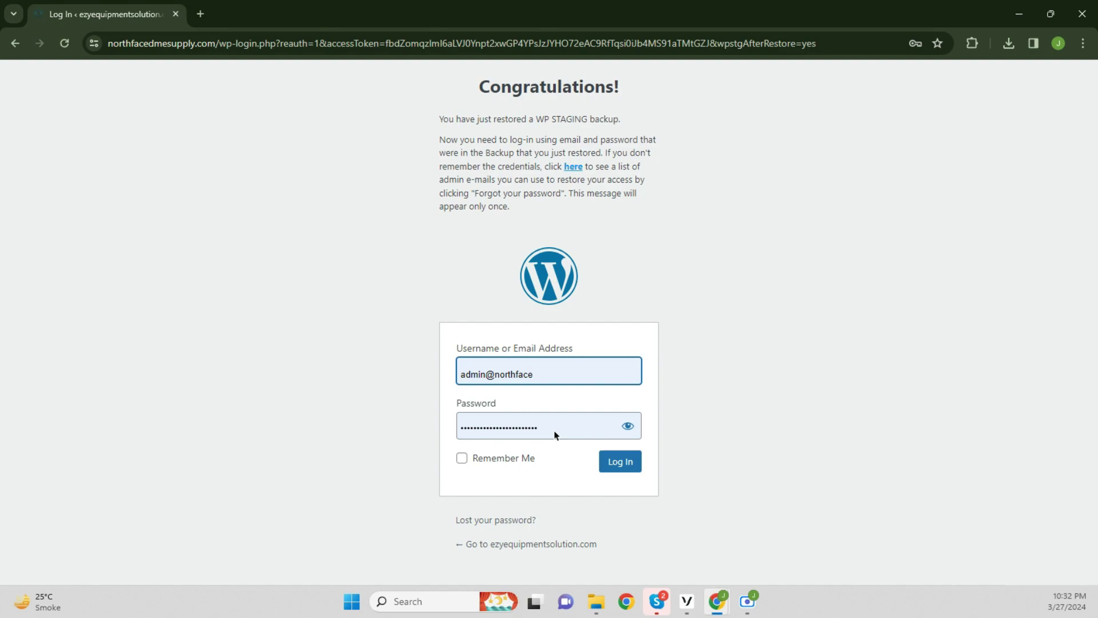
- Log in to the restored site with the backup's administrator username and account password, and decline saving the password in the browser
click(628, 425)
click(634, 458)
click(634, 459)
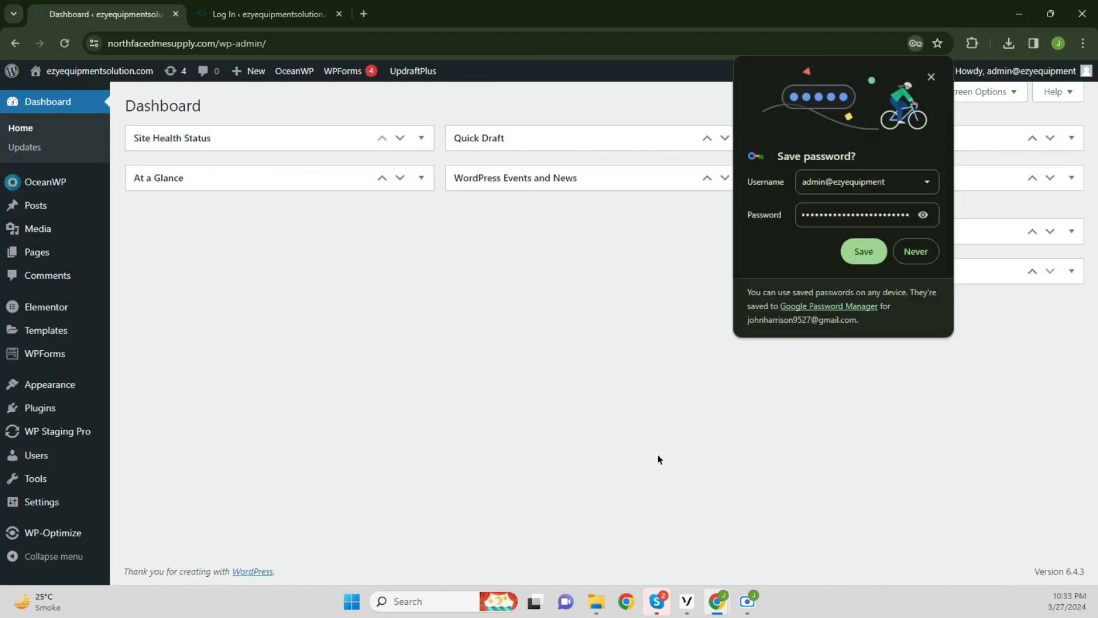
click(916, 252)
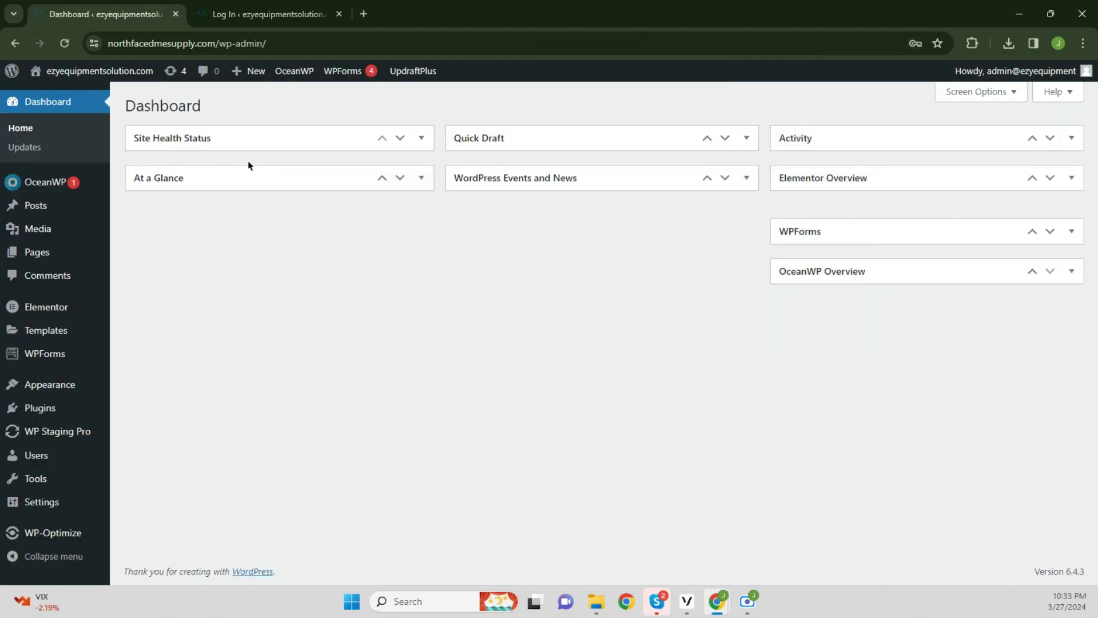
- Open the restored site's front end in a new browser tab to inspect the migrated website
mouse_move(80, 70)
right_click(74, 92)
click(112, 105)
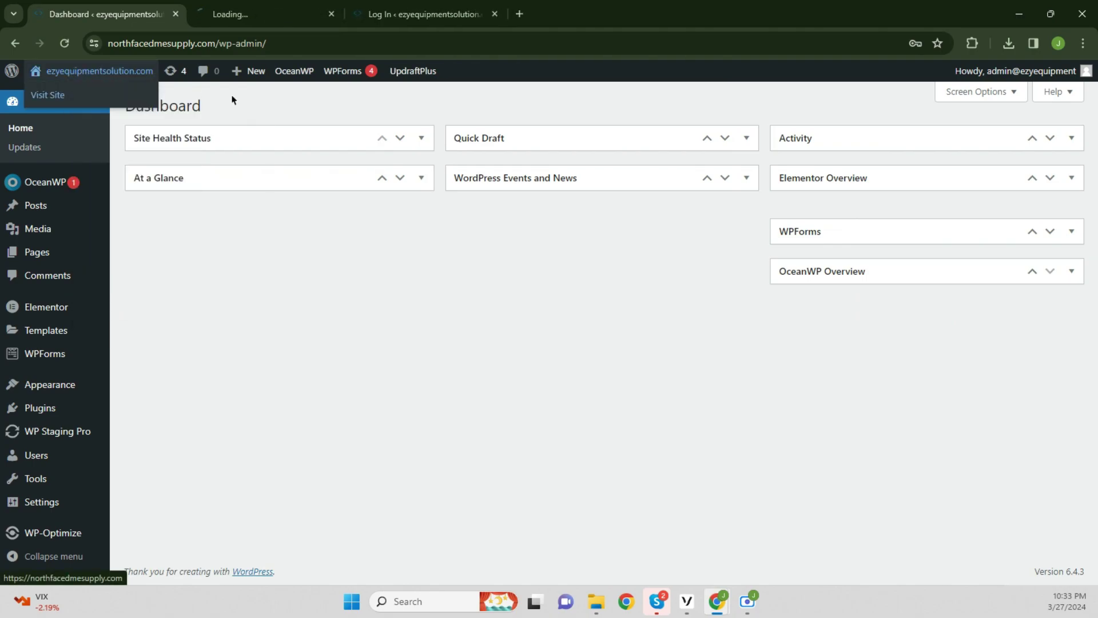
click(311, 10)
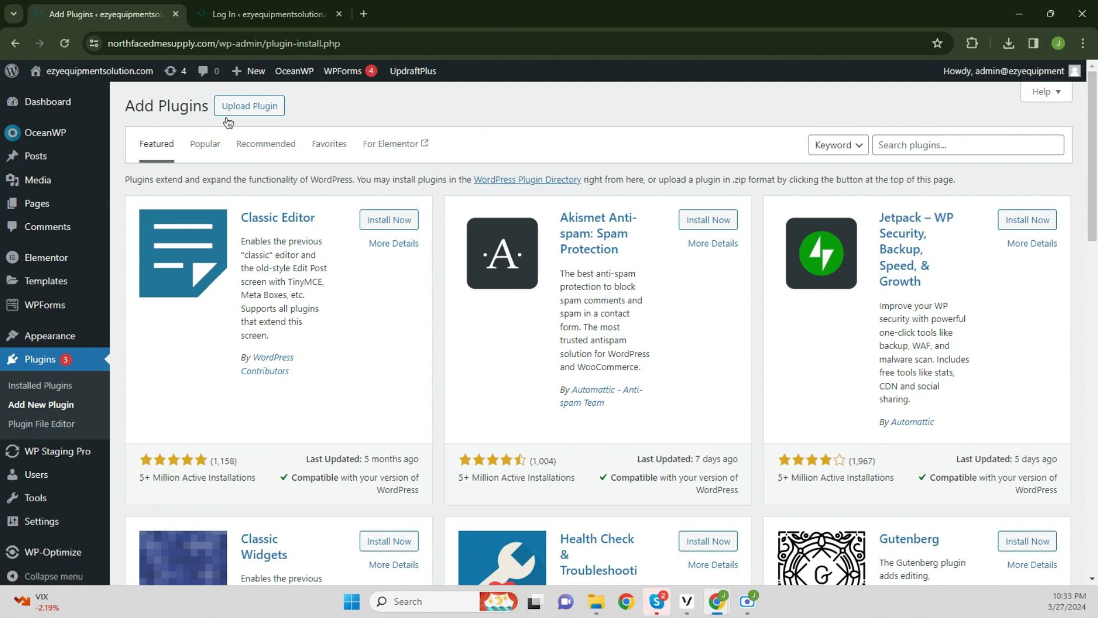
- Search the plugin directory for "username updater", and install and activate Easy Username Updater
click(896, 147)
text(username upd)
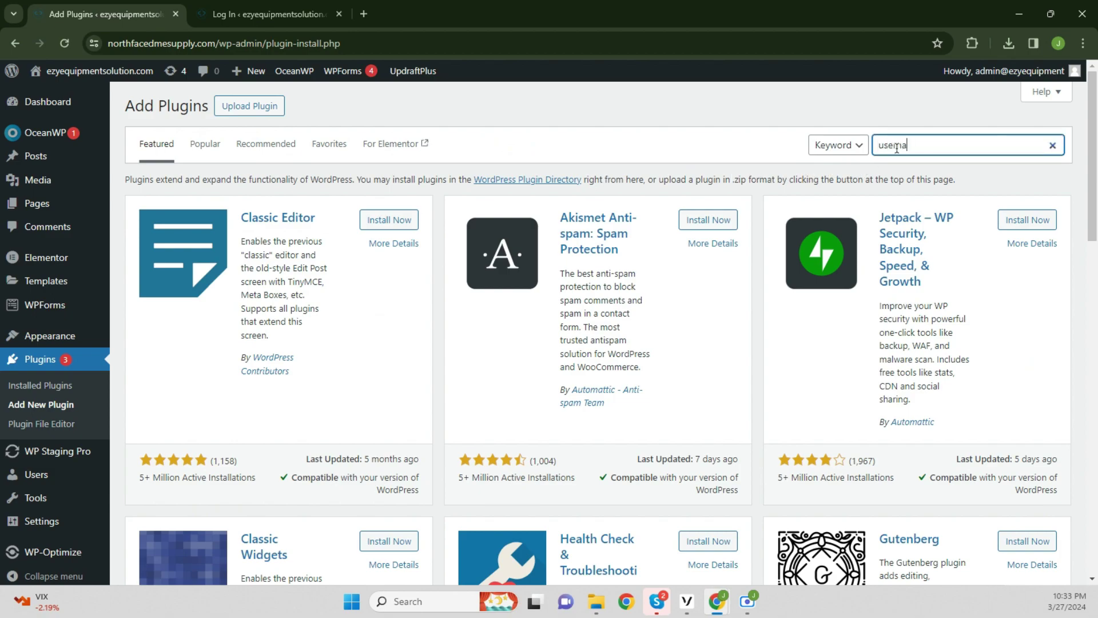
text(ater)
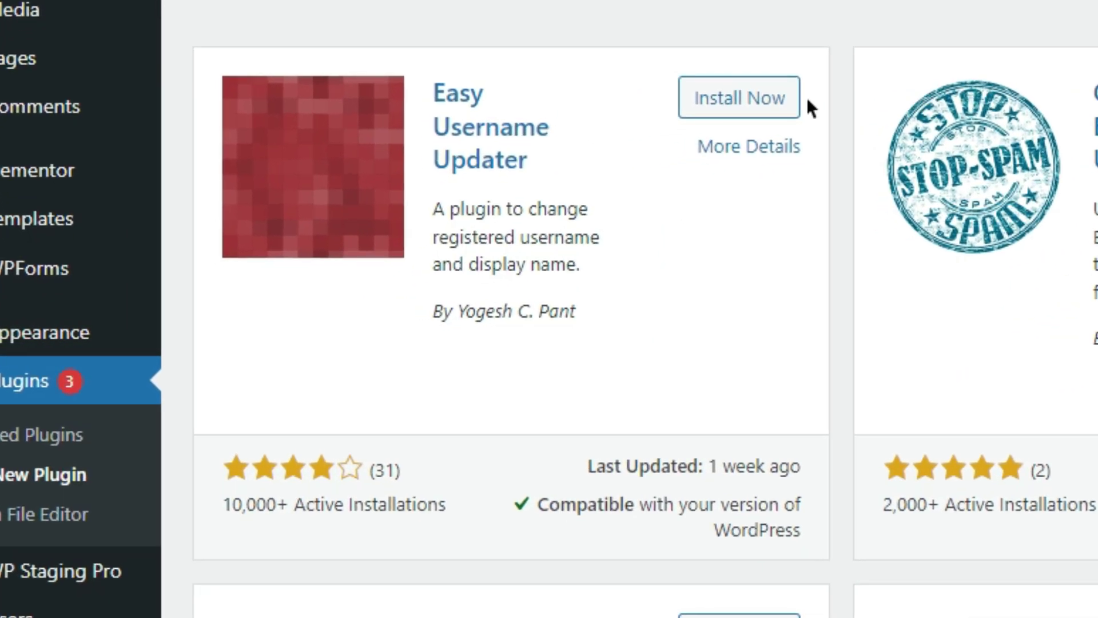
click(763, 103)
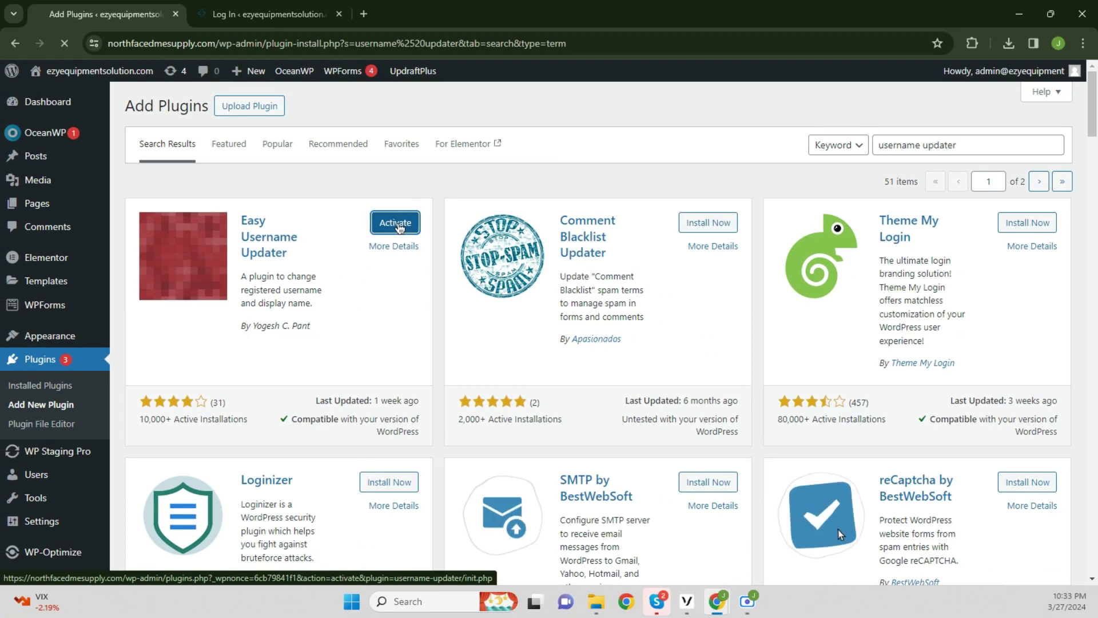
click(395, 223)
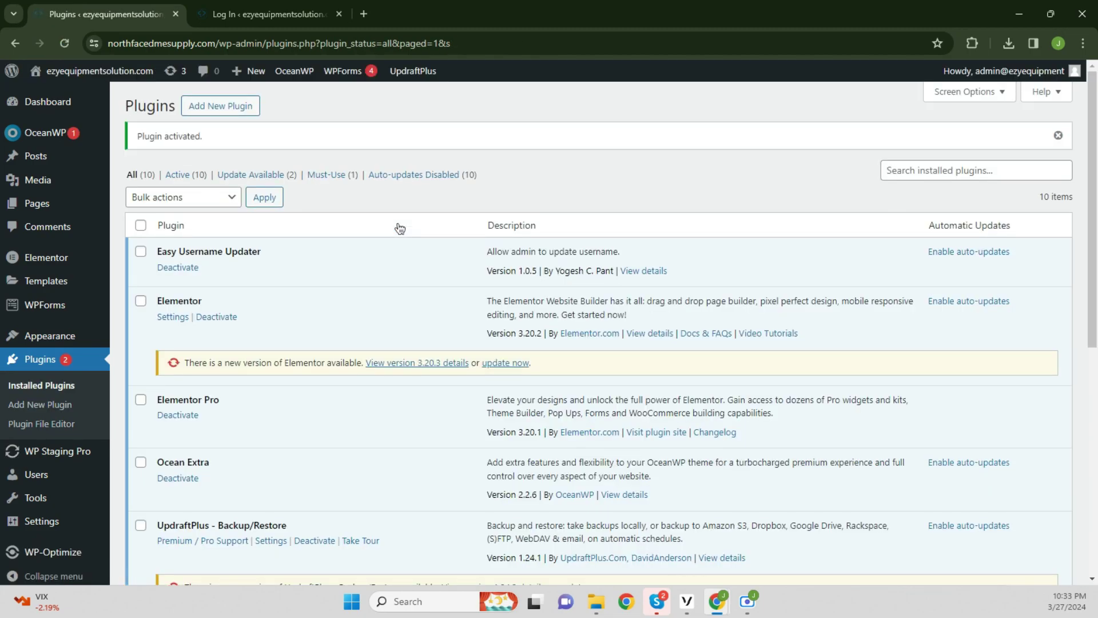
- Change the administrator's username to admin@northface with the Username Updater
scroll(397, 227, down, 5)
mouse_move(36, 464)
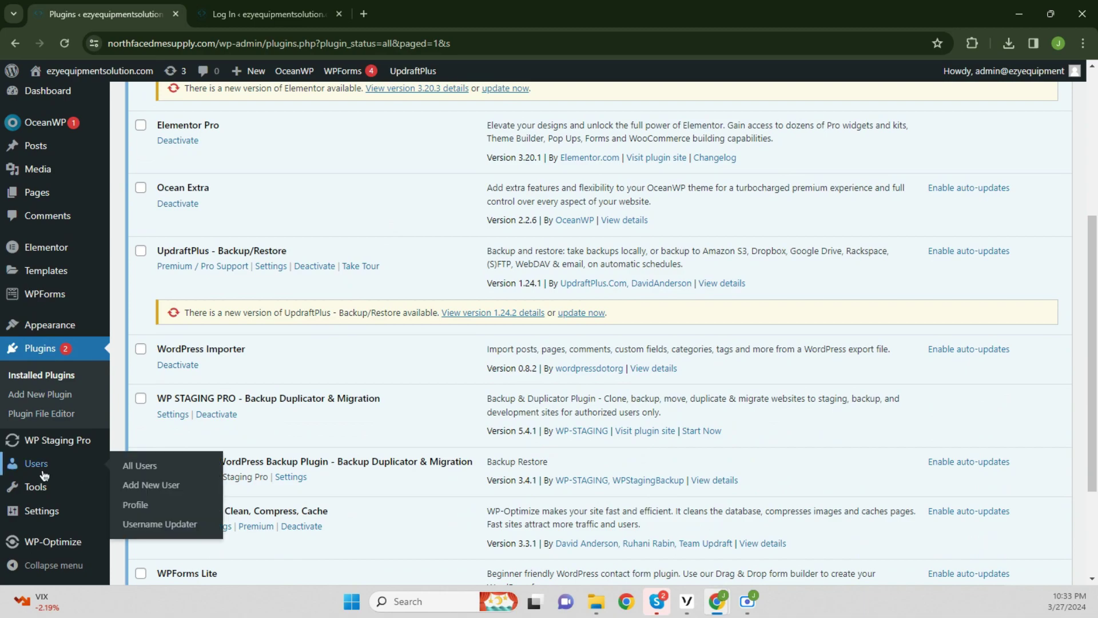
click(185, 524)
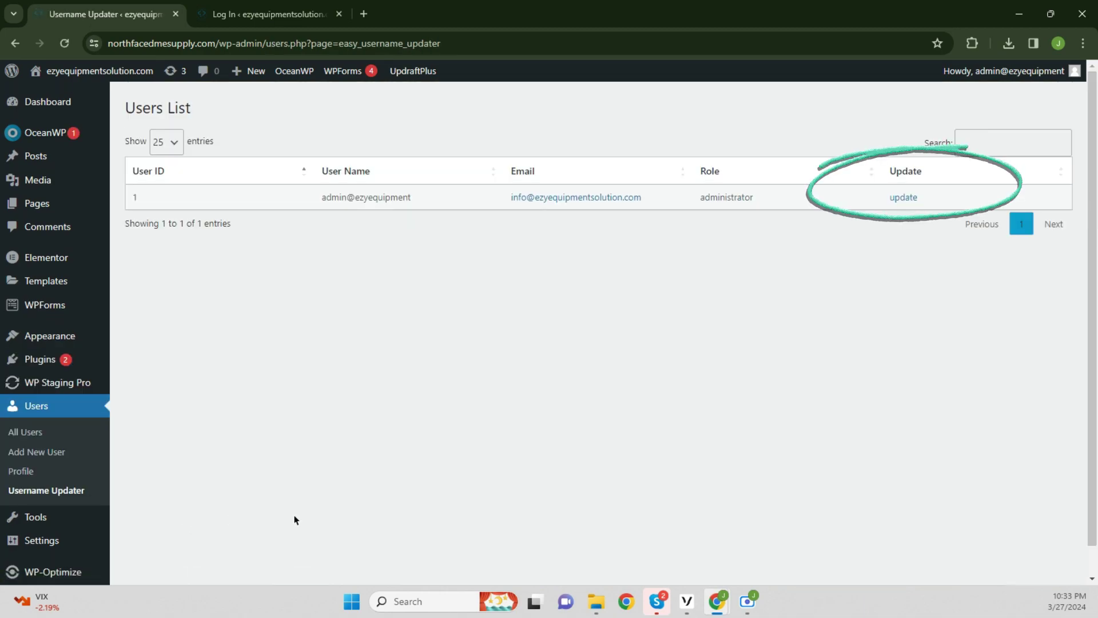
click(897, 201)
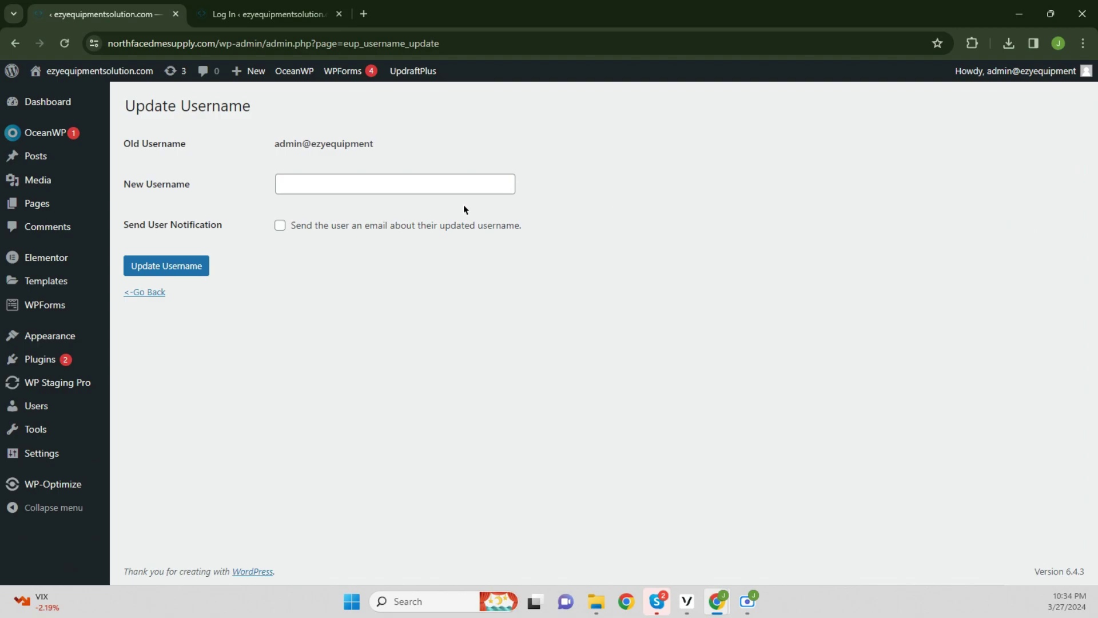
click(289, 180)
text(admin@north)
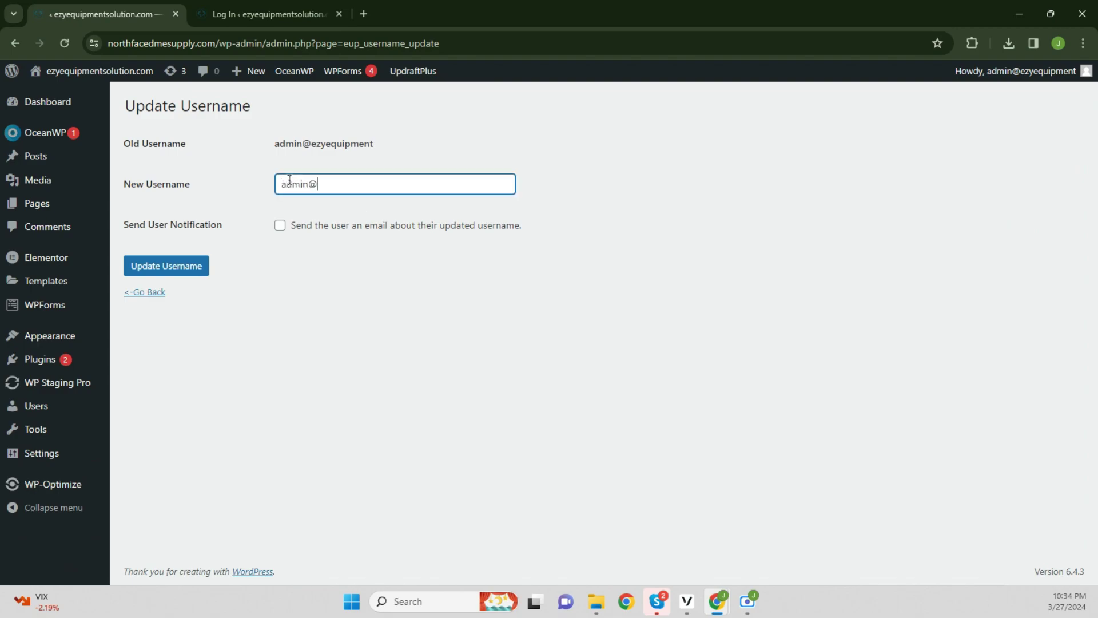
text(face)
click(179, 266)
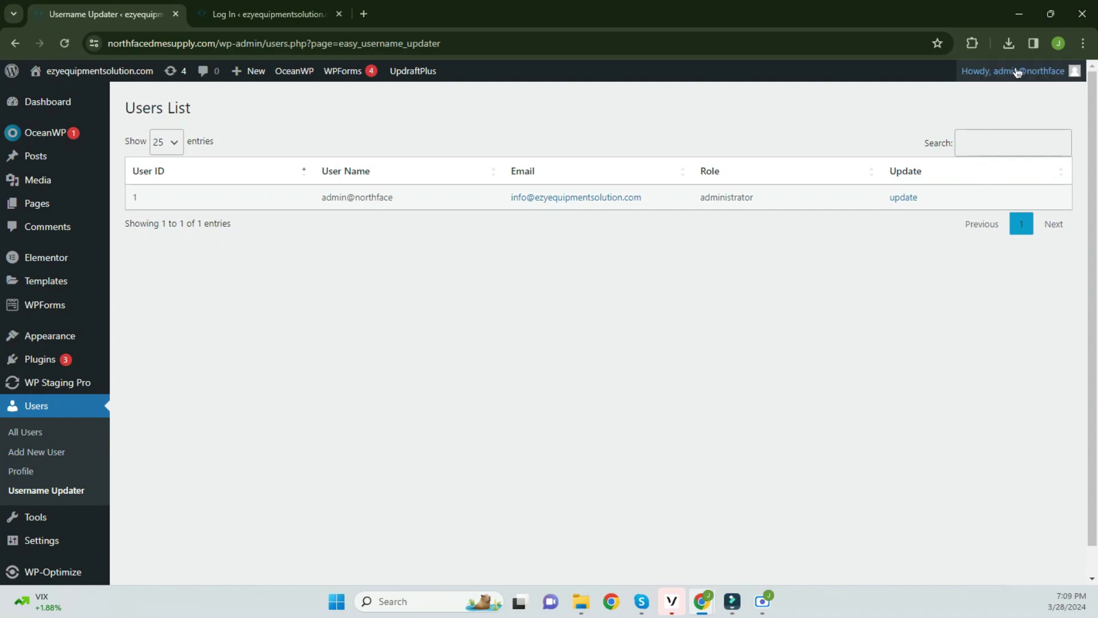
- Generate a new account password in the administrator's profile, copy it, and save the profile
mouse_move(1017, 69)
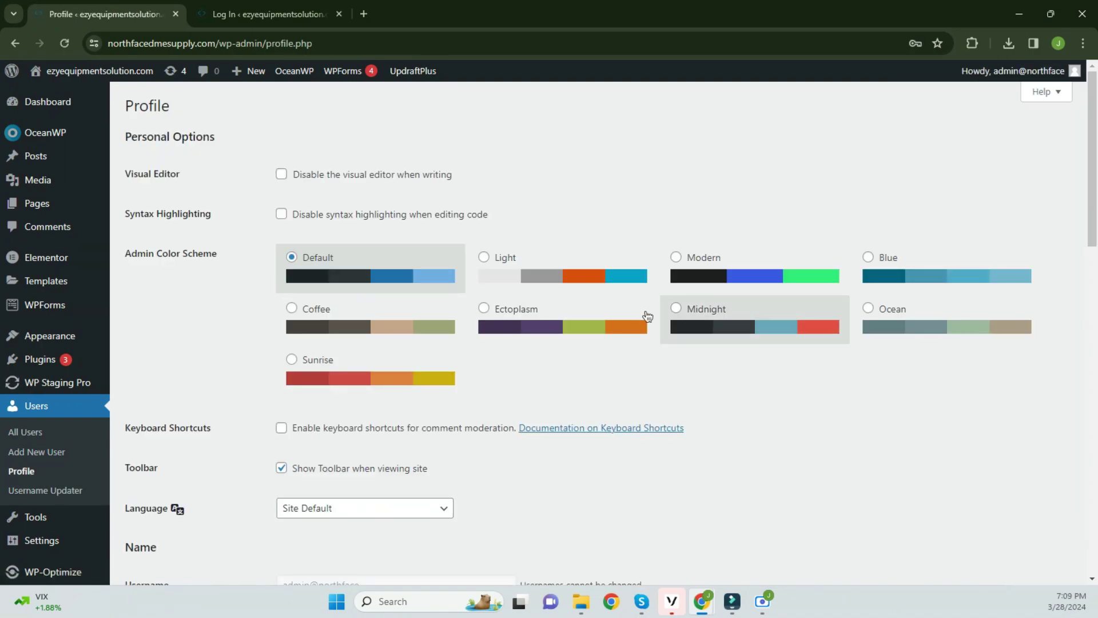
scroll(619, 329, down, 15)
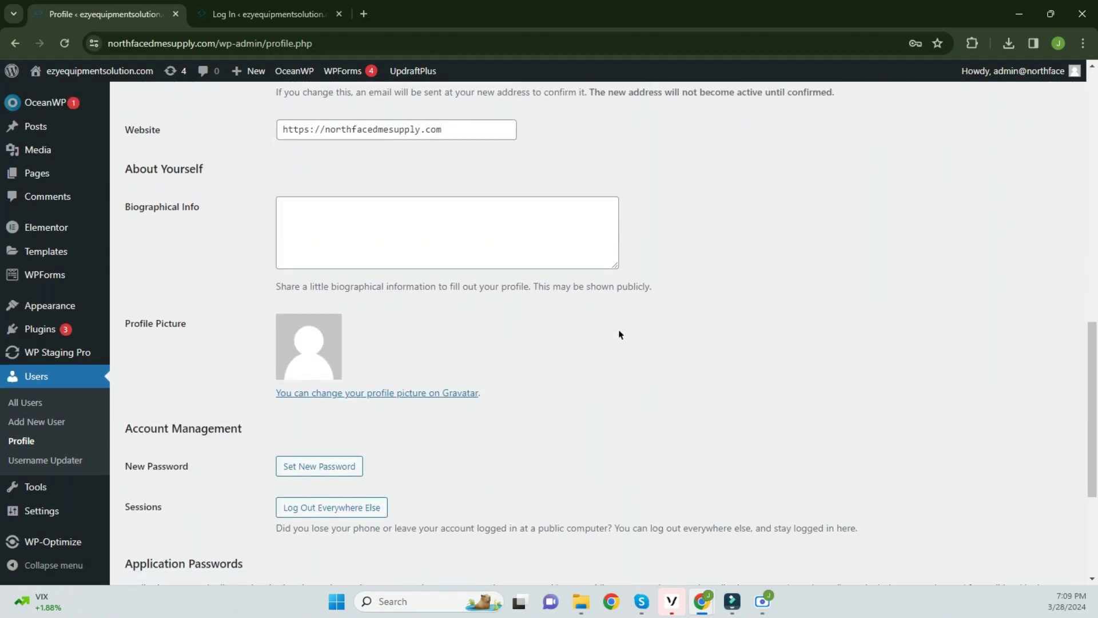
scroll(618, 334, down, 3)
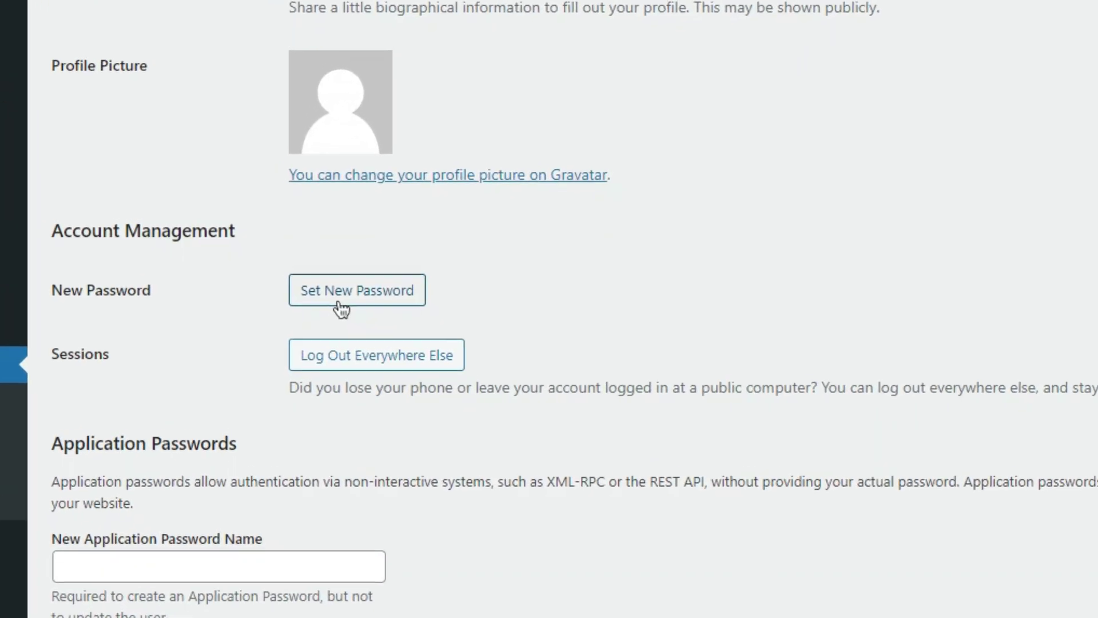
click(339, 303)
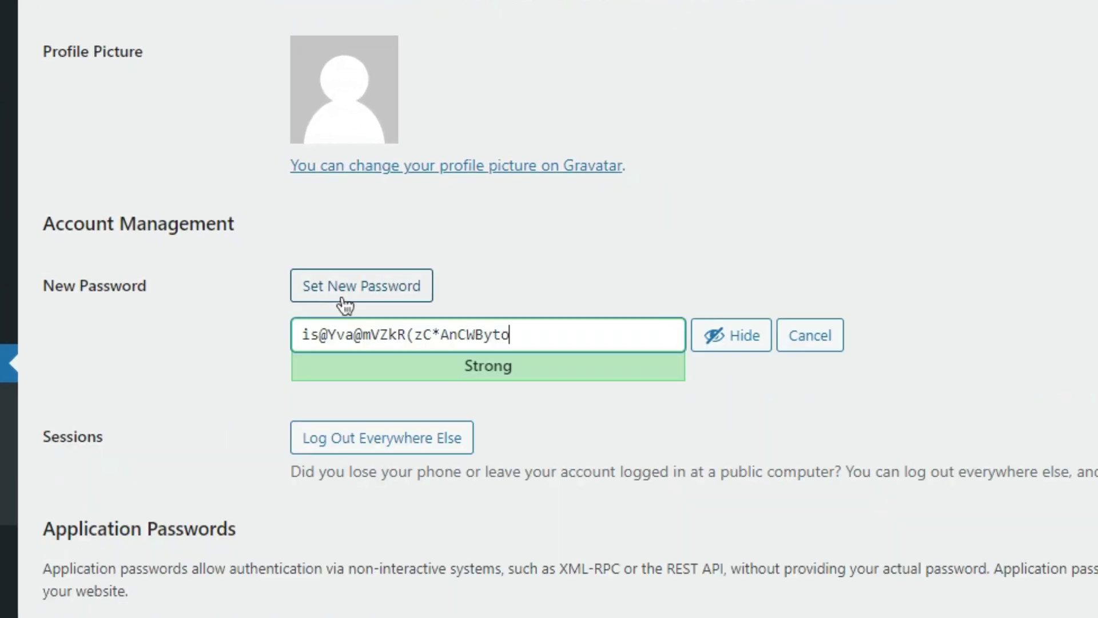
triple_click(358, 336)
right_click(359, 337)
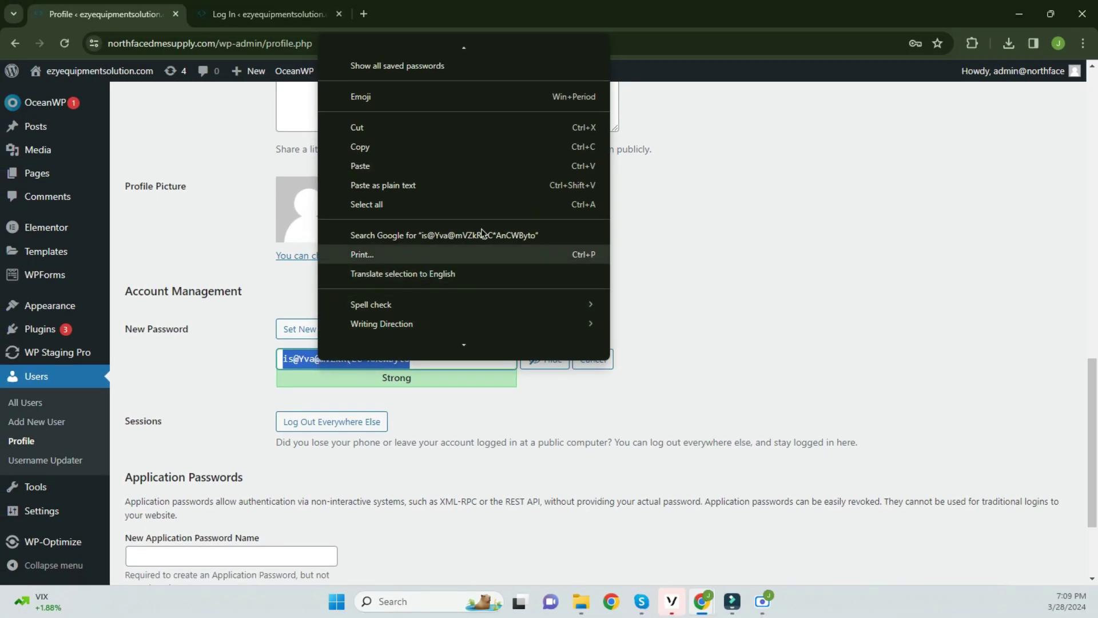
click(468, 147)
click(555, 310)
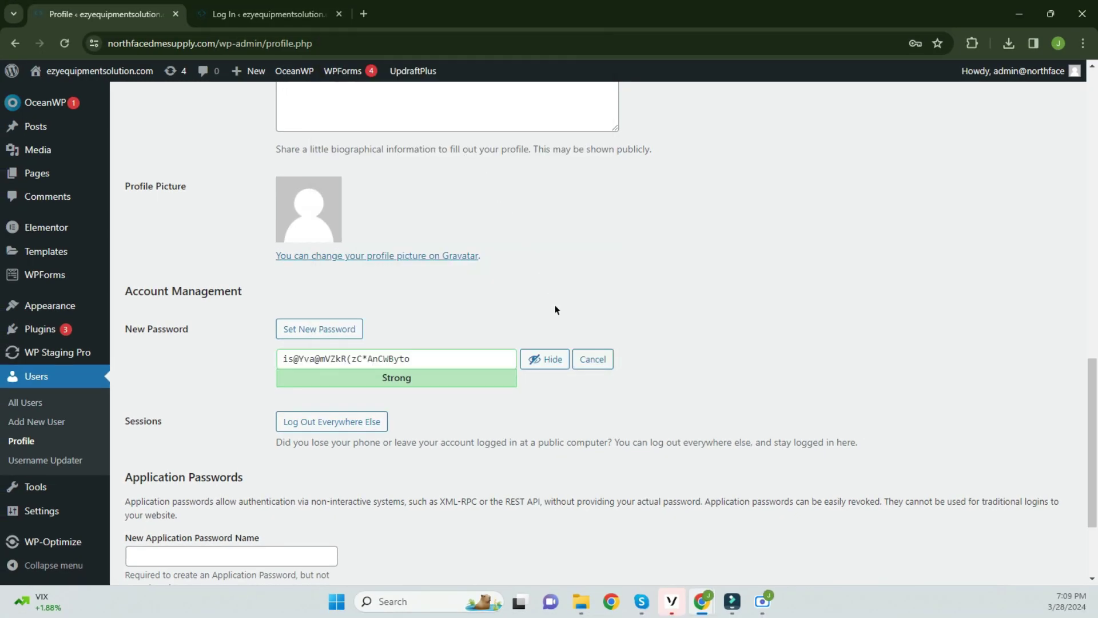
scroll(452, 383, down, 2)
click(170, 514)
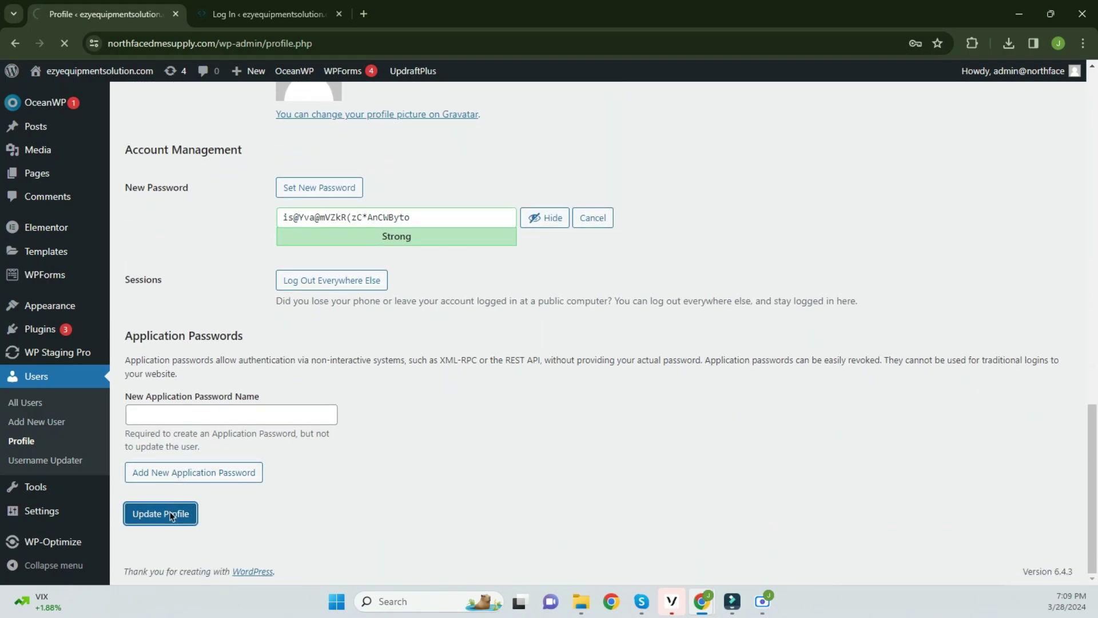